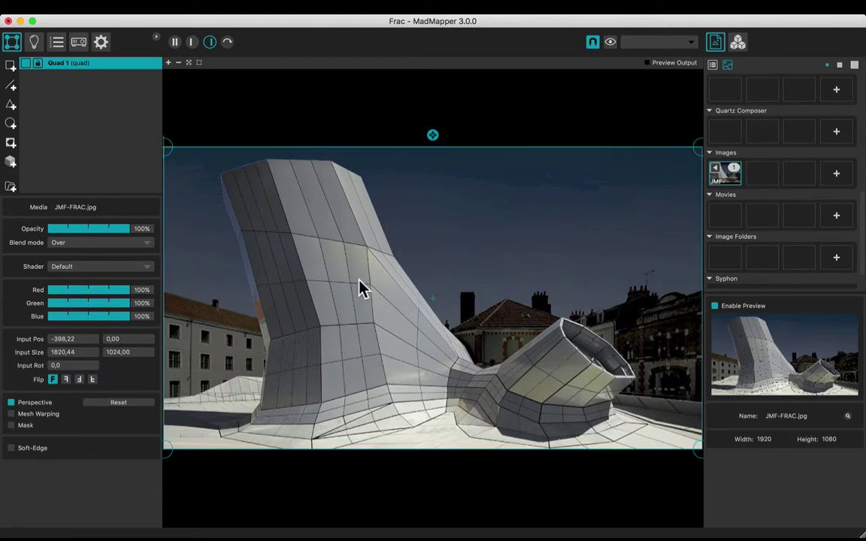
- Apply the Color Controls shader to the photo quad with saturation 0.000, contrast 1.304 and brightness -0.007
left_click(148, 268)
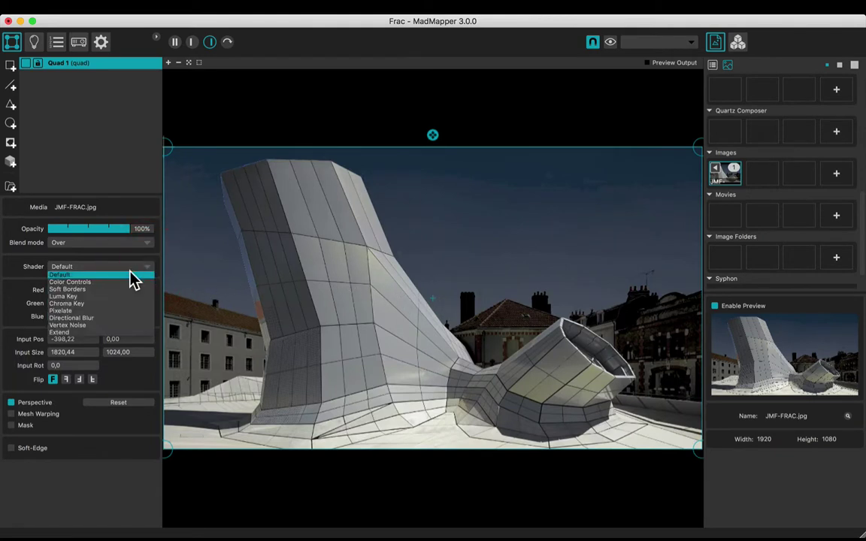
left_click(72, 282)
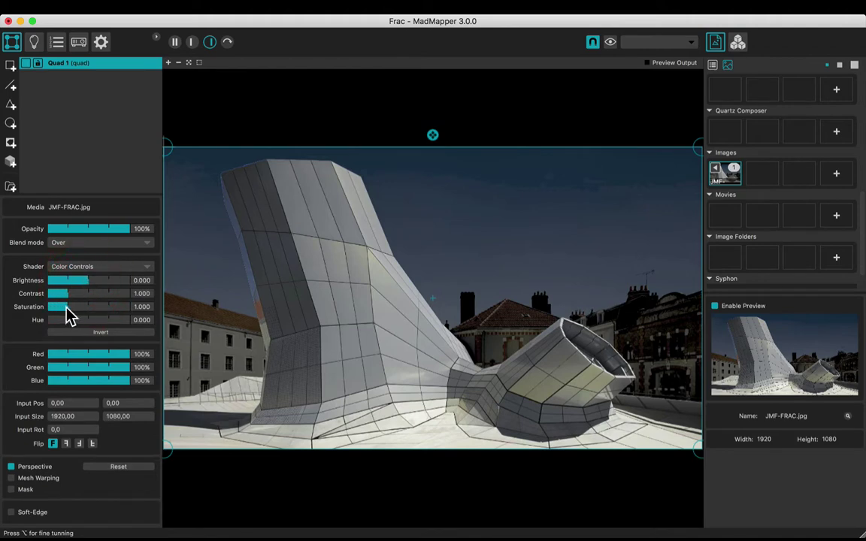
left_click(64, 294)
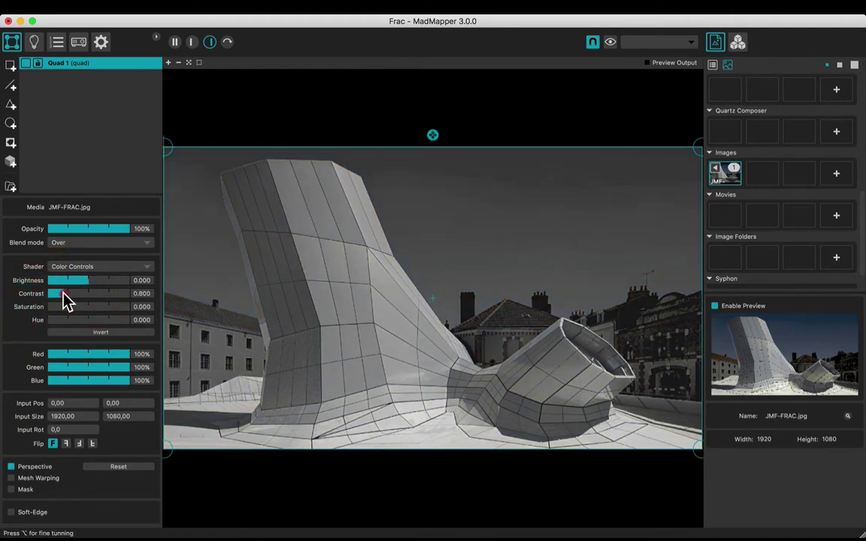
left_click_drag(63, 292, 87, 283)
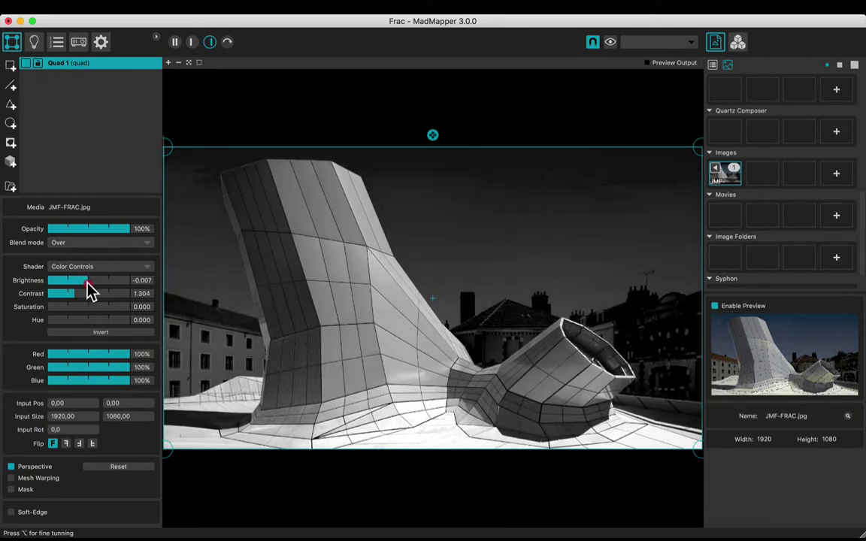
- Add a quad showing the TestCard generator over the photo, with a count of 12 and 25% opacity
scroll(829, 206, "down", 2)
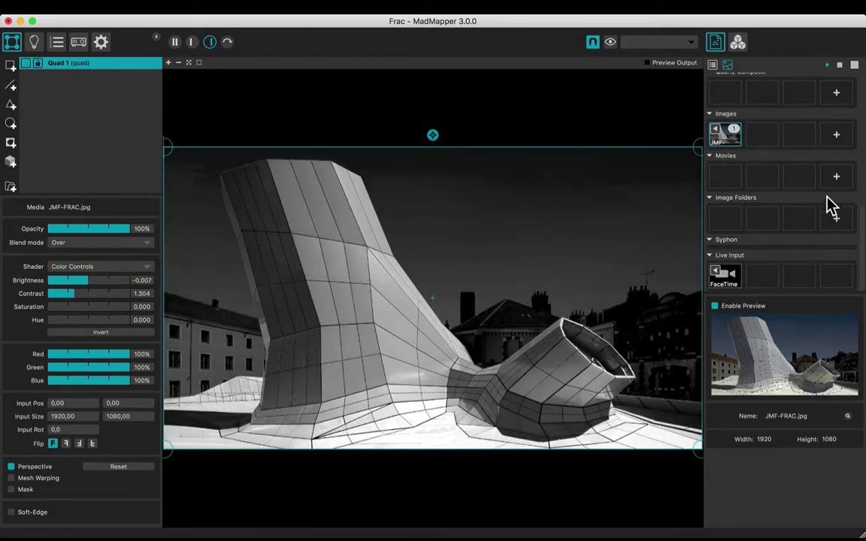
scroll(830, 207, "up", 10)
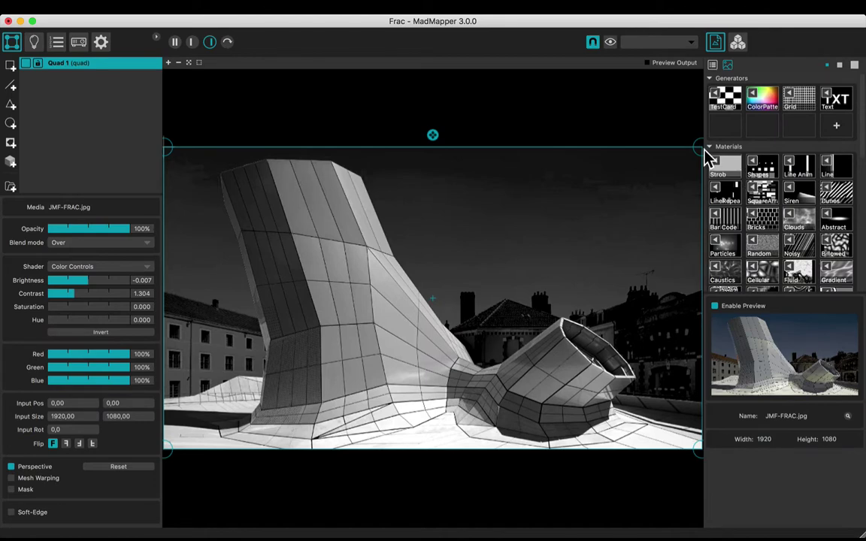
left_click(669, 125)
left_click_drag(730, 94, 413, 259)
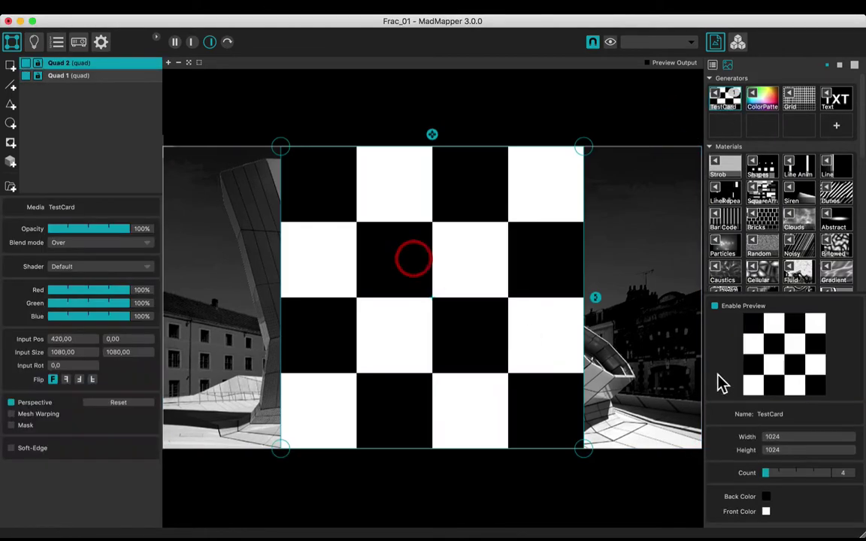
left_click_drag(783, 473, 788, 475)
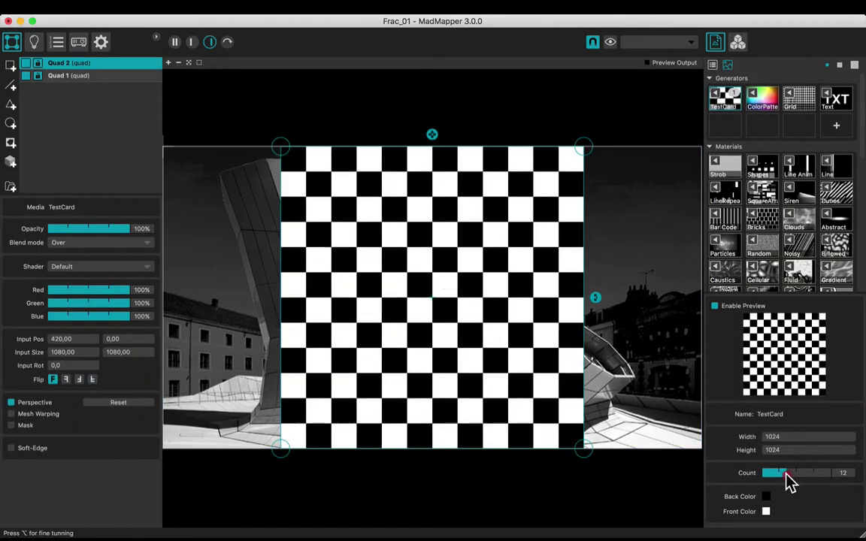
left_click(68, 229)
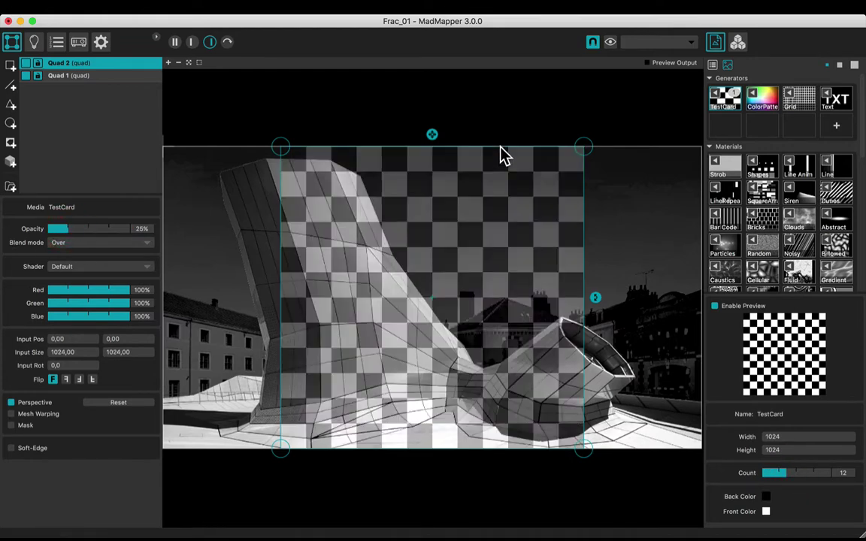
- Crop the TestCard quad's input area to 425,14 by 765,76 in the side-by-side view, then show only the output view
left_click(176, 43)
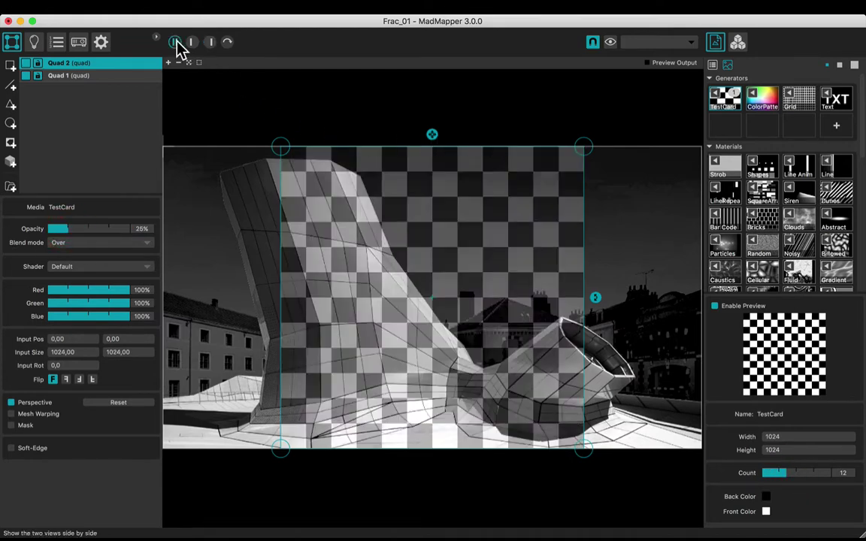
left_click_drag(370, 223, 282, 218)
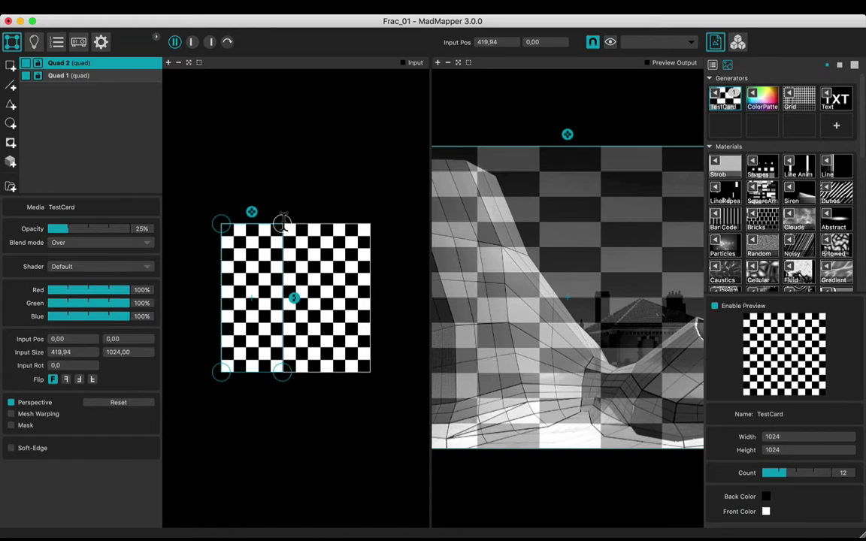
scroll(283, 219, "down", 1)
scroll(289, 215, "up", 5)
left_click_drag(288, 180, 291, 181)
scroll(275, 340, "down", 5)
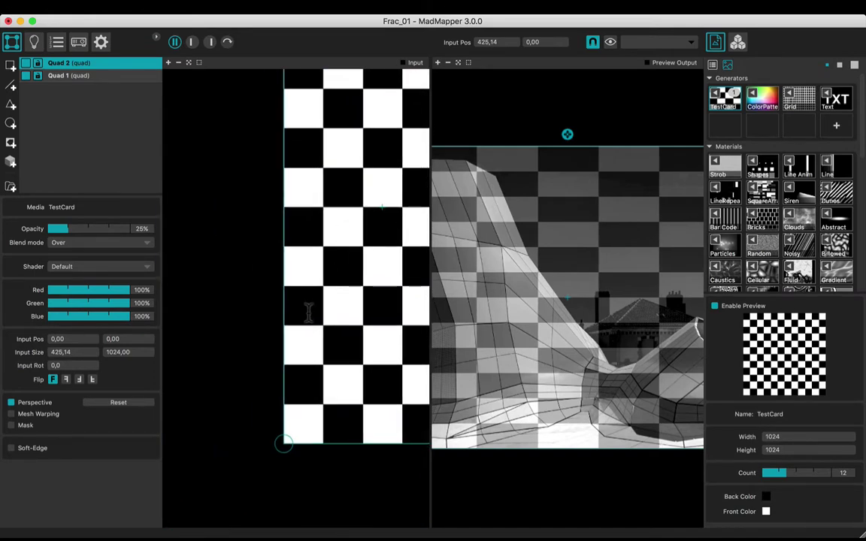
left_click_drag(280, 455, 279, 323)
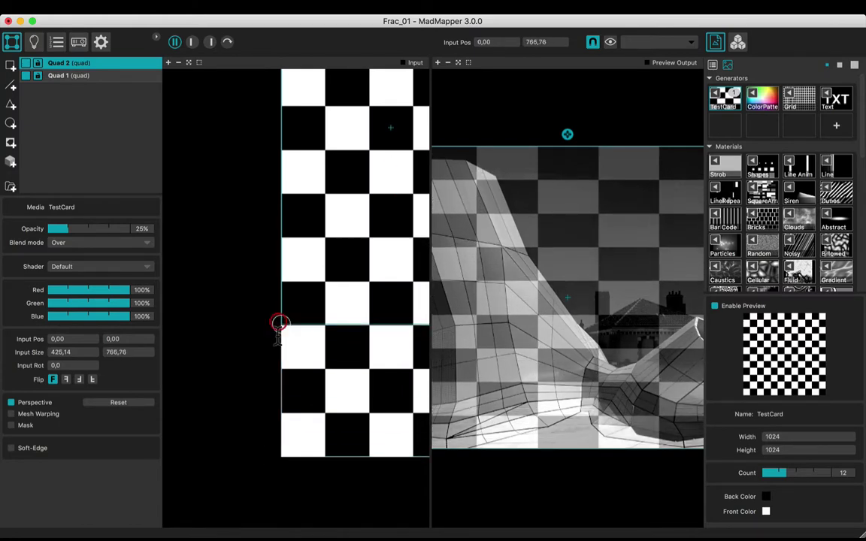
scroll(279, 323, "down", 5)
scroll(280, 226, "right", 5)
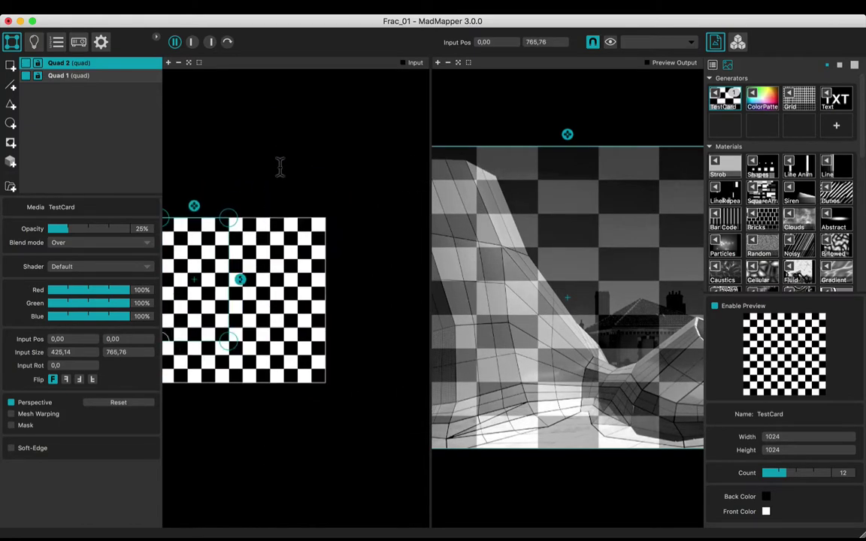
left_click(212, 44)
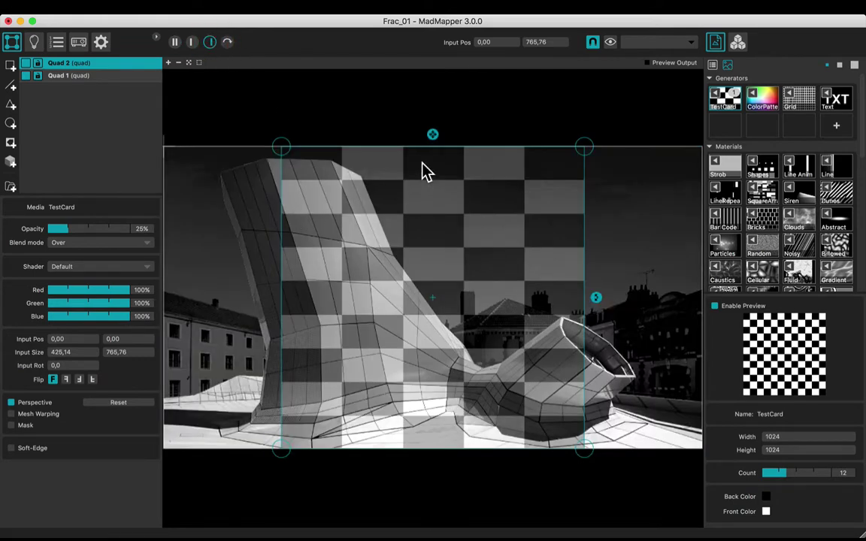
- Shrink the TestCard quad and place it over the shaded face of the tall tower
left_click_drag(430, 135, 286, 217)
mouse_move(294, 270)
left_mouse_down()
mouse_move(286, 294)
mouse_move(284, 285)
left_mouse_up()
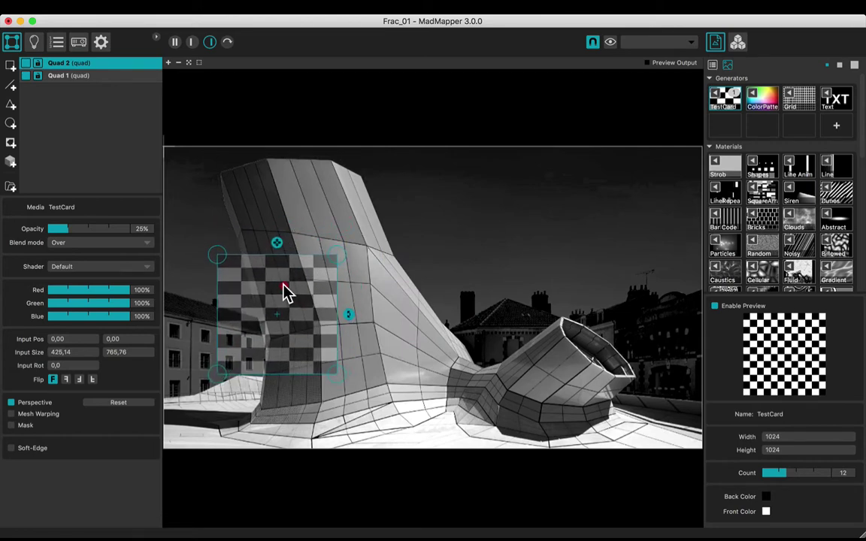
- Enable mesh warping on the TestCard quad with 5 by 9 subdivisions
left_click_drag(314, 239, 327, 235)
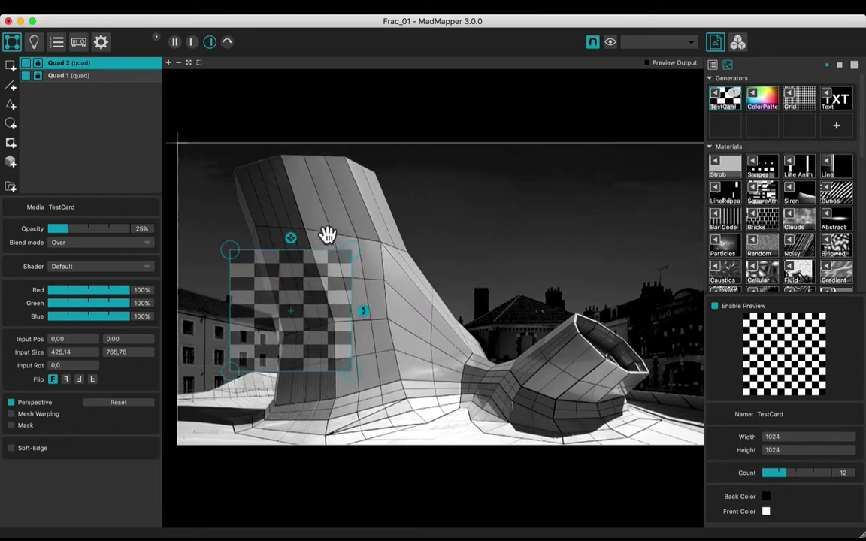
scroll(327, 235, "up", 10)
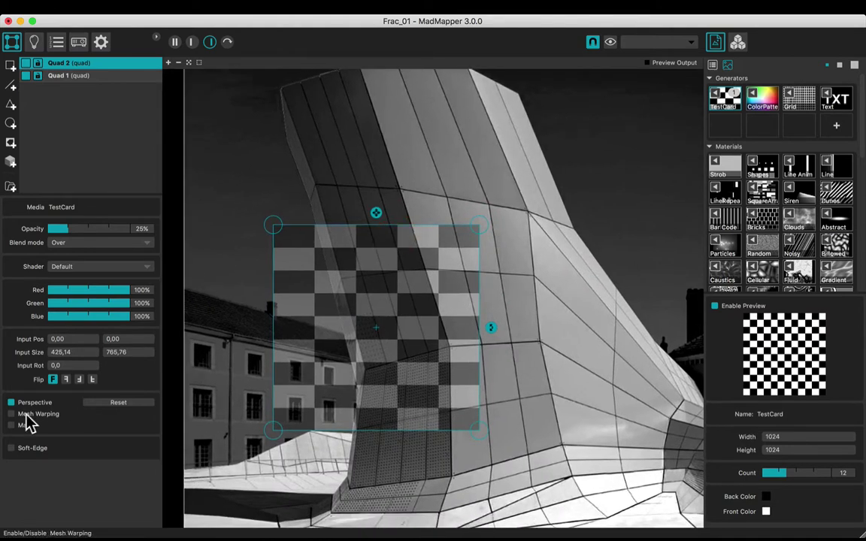
left_click(12, 414)
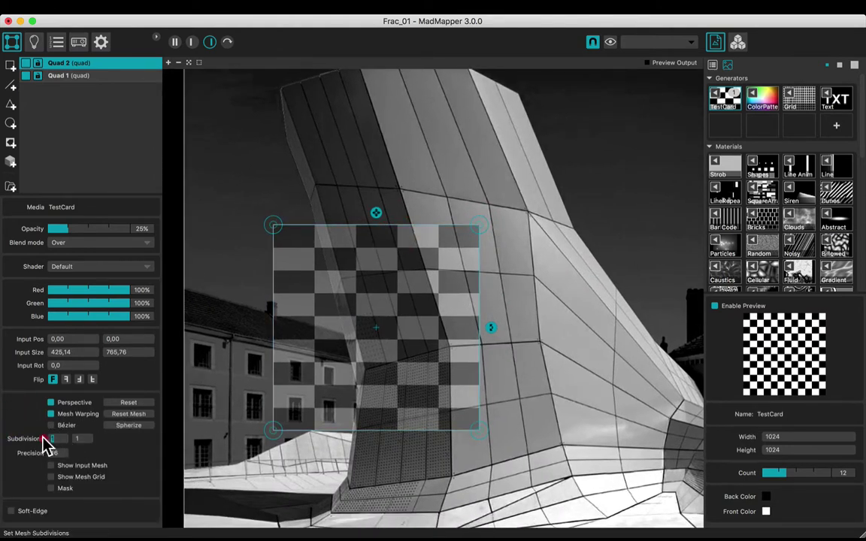
type("5")
key("Return")
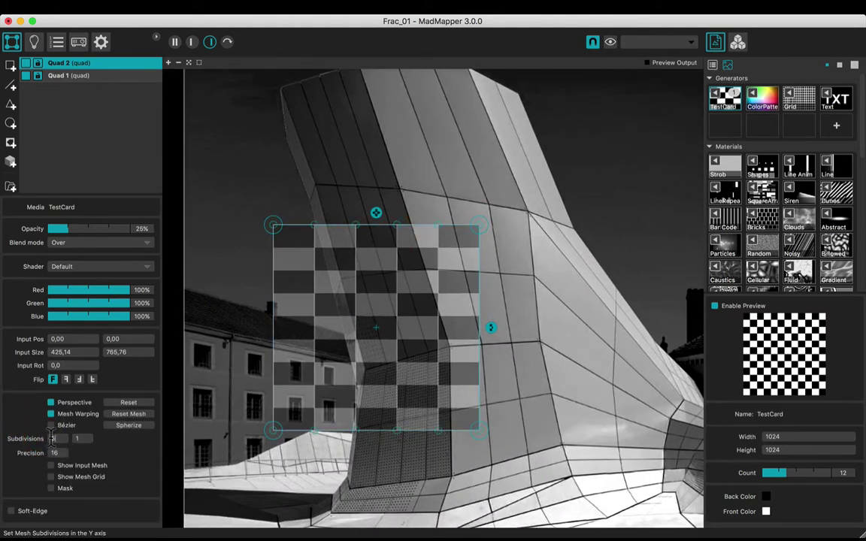
type("9")
key("Return")
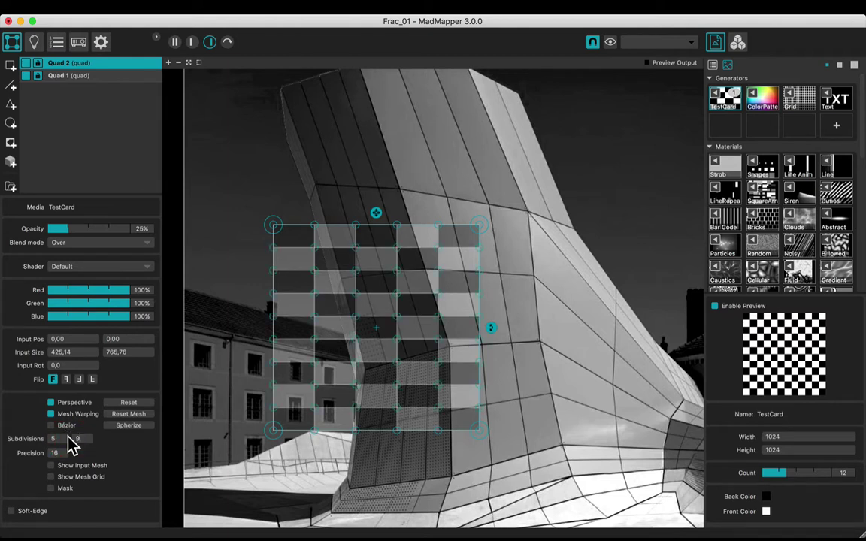
- Align the top row of mesh points with the upper edge of the tower's dark face, matching its panel lines
scroll(398, 180, "up", 2)
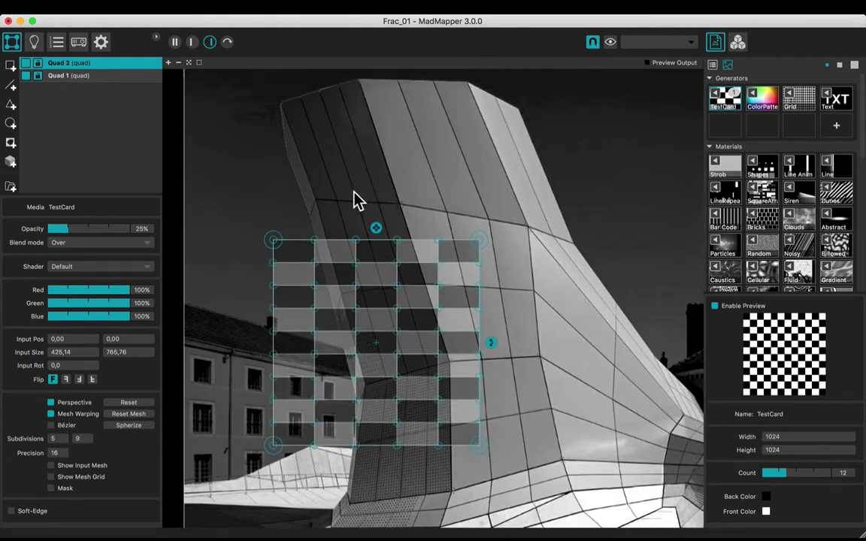
left_click_drag(272, 241, 282, 103)
left_click_drag(335, 191, 301, 95)
left_click_drag(396, 242, 321, 97)
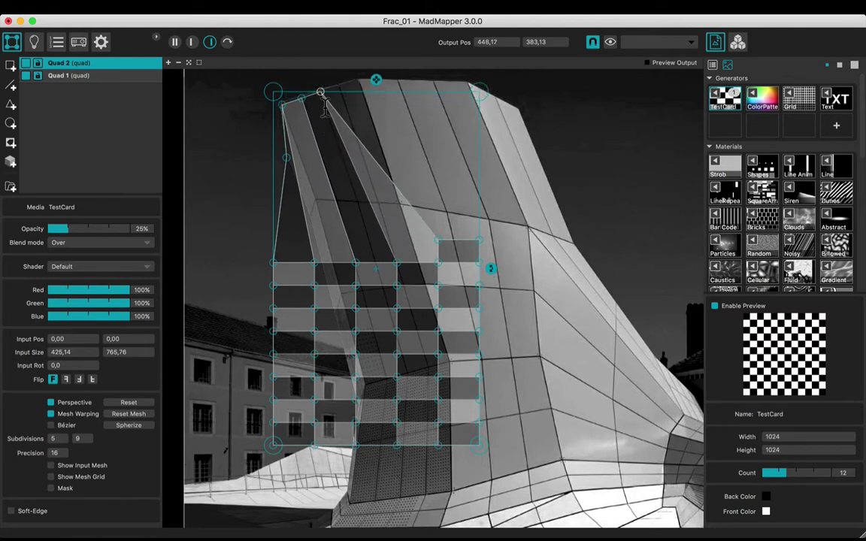
left_click_drag(438, 238, 340, 84)
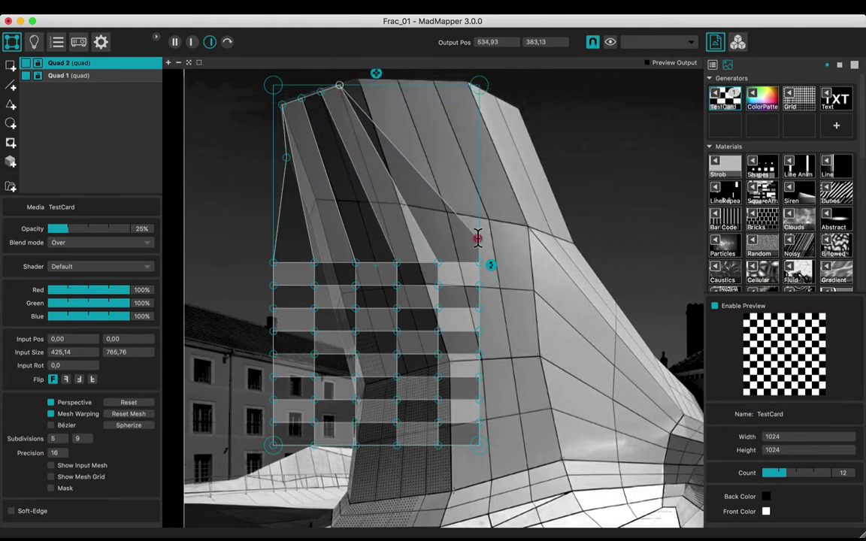
left_click_drag(477, 239, 356, 79)
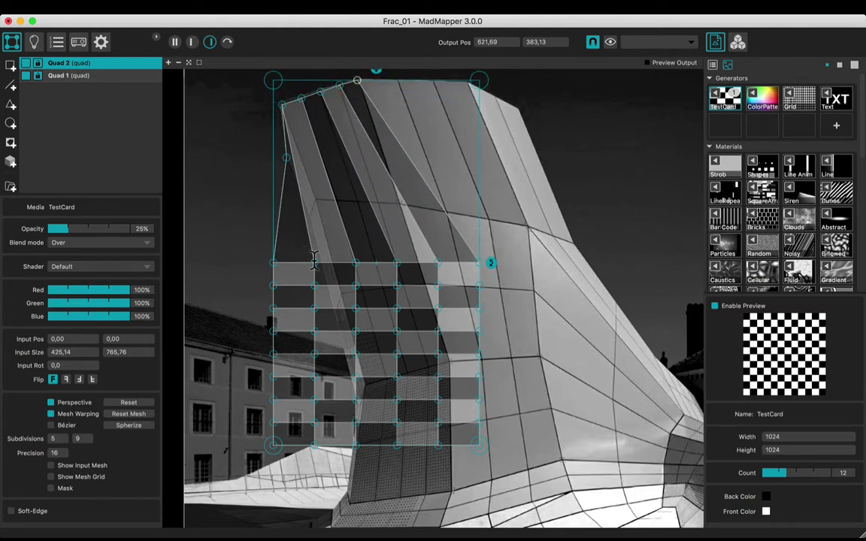
- Align the second row of mesh points with the tower's first horizontal seam below the upper edge
left_click_drag(314, 262, 319, 200)
left_click_drag(274, 261, 306, 222)
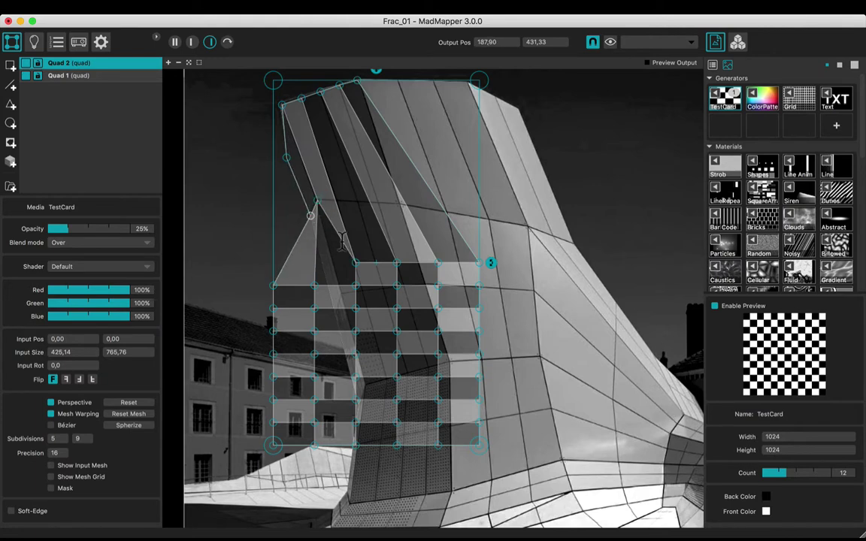
left_click_drag(355, 263, 447, 231)
- Align the third row of mesh points with the tower's second horizontal seam across the dark face
scroll(380, 258, "up", 5)
left_click_drag(285, 384, 338, 399)
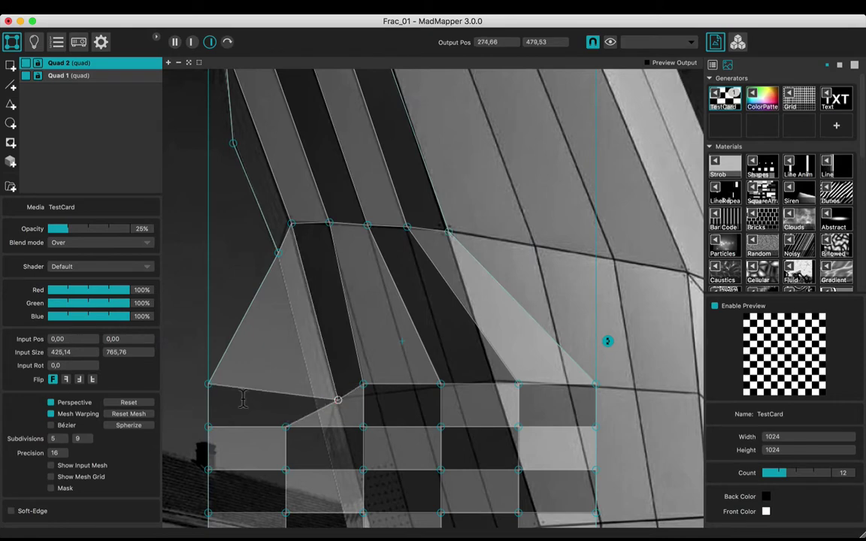
left_click_drag(286, 426, 339, 453)
left_click_drag(208, 383, 323, 438)
left_click_drag(363, 384, 380, 394)
left_click_drag(440, 385, 416, 390)
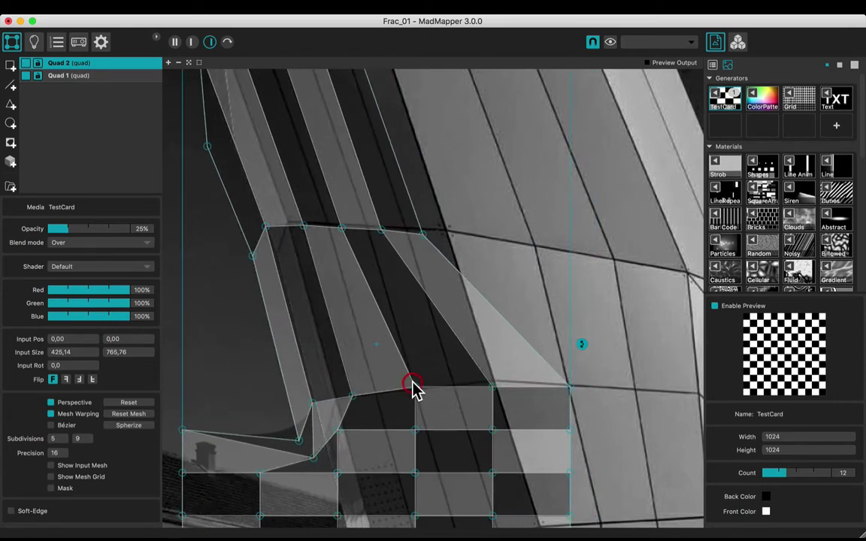
left_click_drag(518, 385, 455, 384)
left_click_drag(595, 385, 497, 380)
- Place the lowest row of mesh points along the front ground edge at the tower's base
left_click_drag(488, 398, 490, 323)
scroll(490, 323, "down", 5)
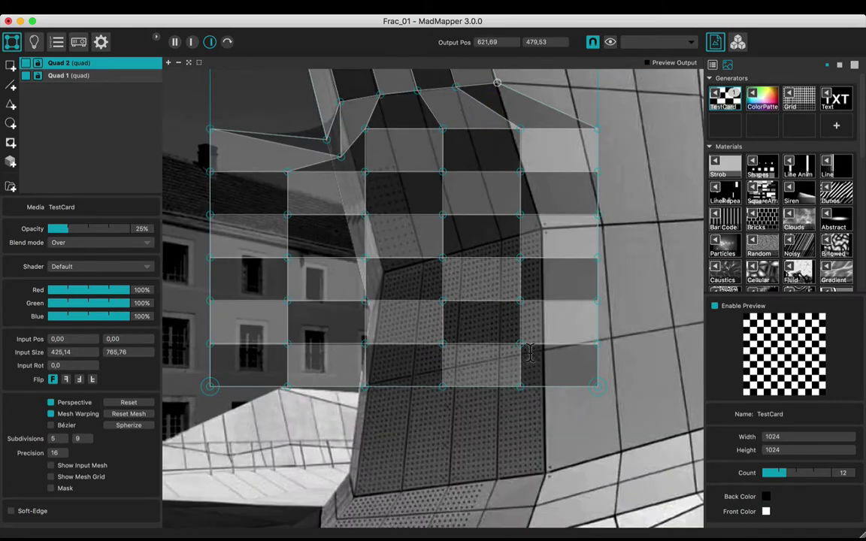
left_click_drag(630, 248, 551, 497)
left_click_drag(482, 429, 262, 440)
left_click_drag(357, 421, 247, 391)
- Place the second-lowest row of mesh points along the ground seam behind the base's front edge
left_click_drag(554, 203, 525, 387)
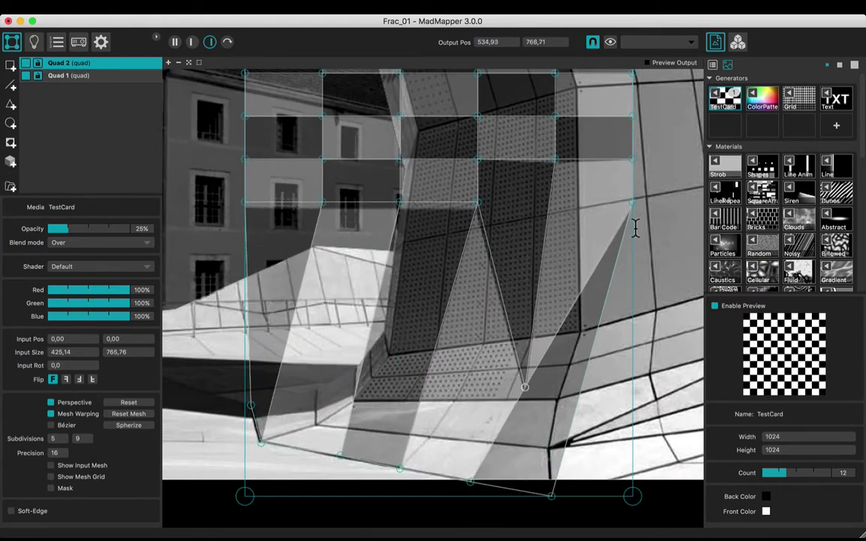
left_click_drag(547, 449, 430, 436)
left_click(396, 233)
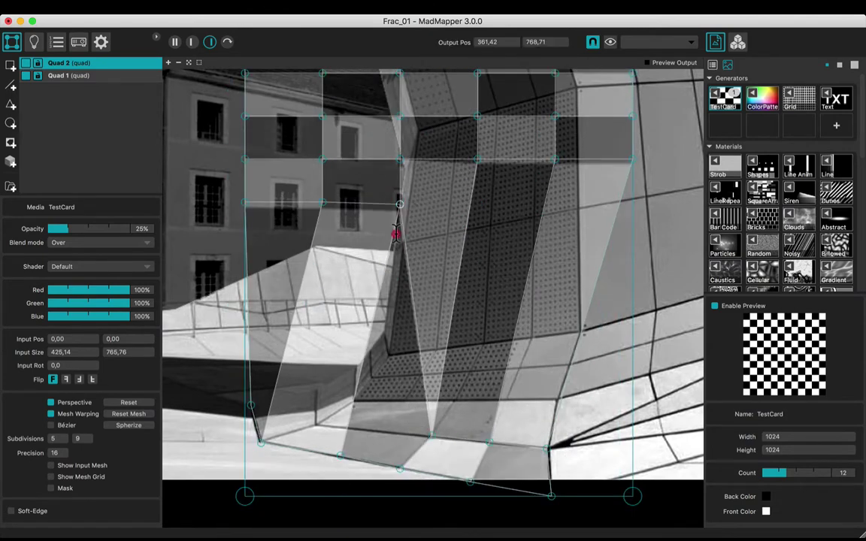
left_click_drag(395, 232, 310, 392)
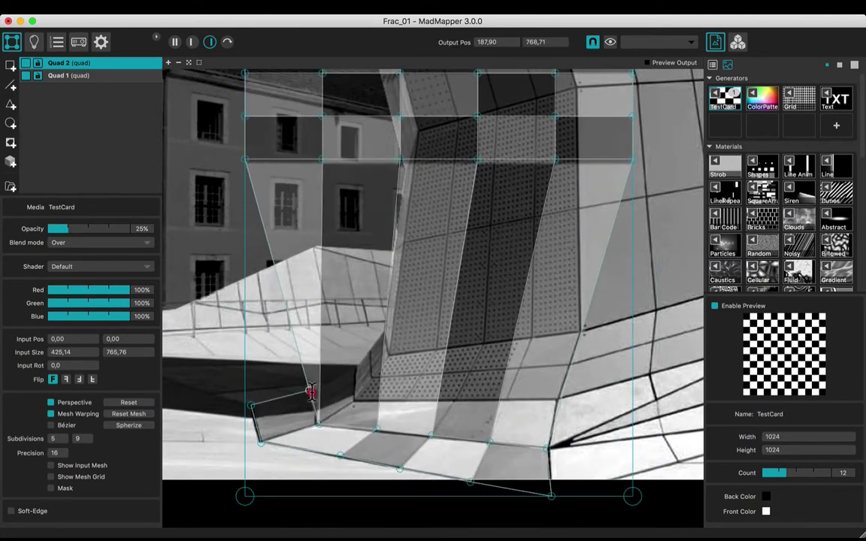
- Place the third-lowest row of mesh points along the lower edge of the perforated base panels
left_click_drag(320, 159, 353, 400)
left_click_drag(400, 160, 406, 397)
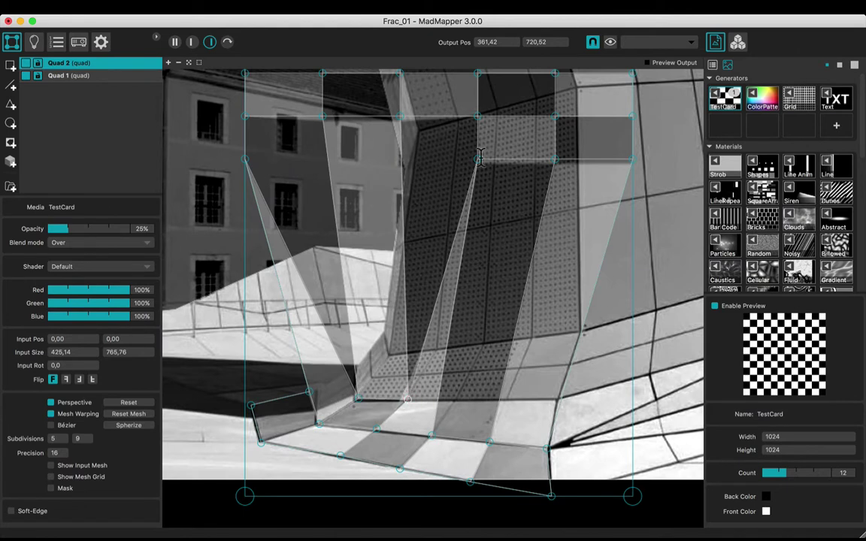
left_click_drag(478, 160, 451, 401)
left_click_drag(555, 158, 508, 399)
left_click_drag(249, 160, 348, 374)
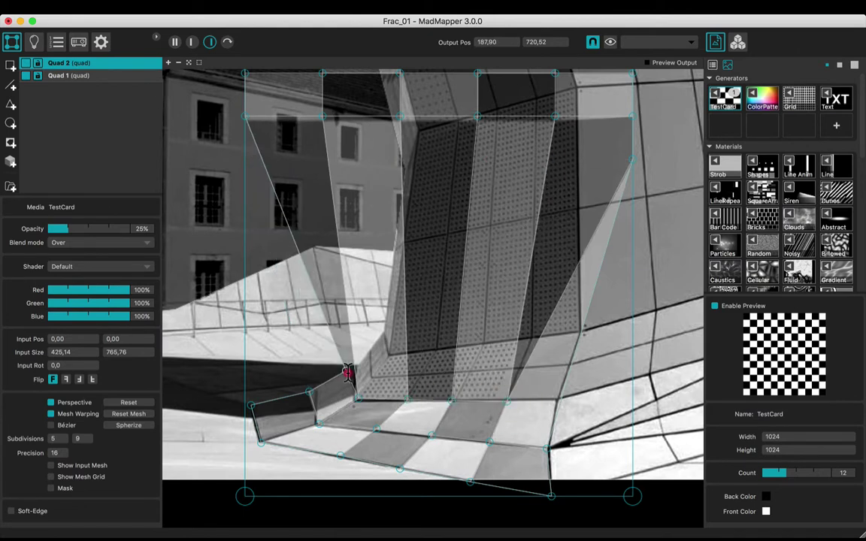
- Place the fourth-lowest row of mesh points along the seam above the perforated base panels, out to the tower's corner edge
left_click_drag(324, 118, 374, 375)
left_click_drag(400, 117, 422, 371)
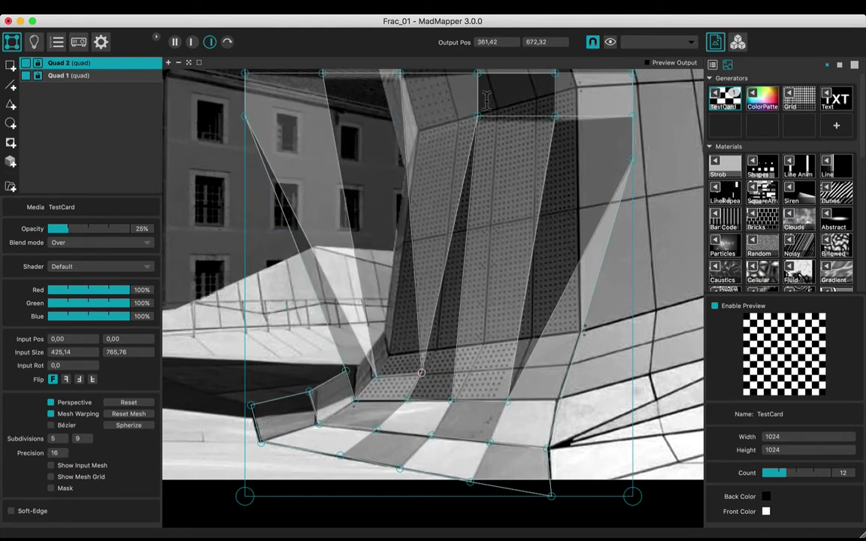
left_click_drag(478, 118, 472, 367)
left_click_drag(555, 114, 468, 332)
left_click_drag(576, 141, 502, 363)
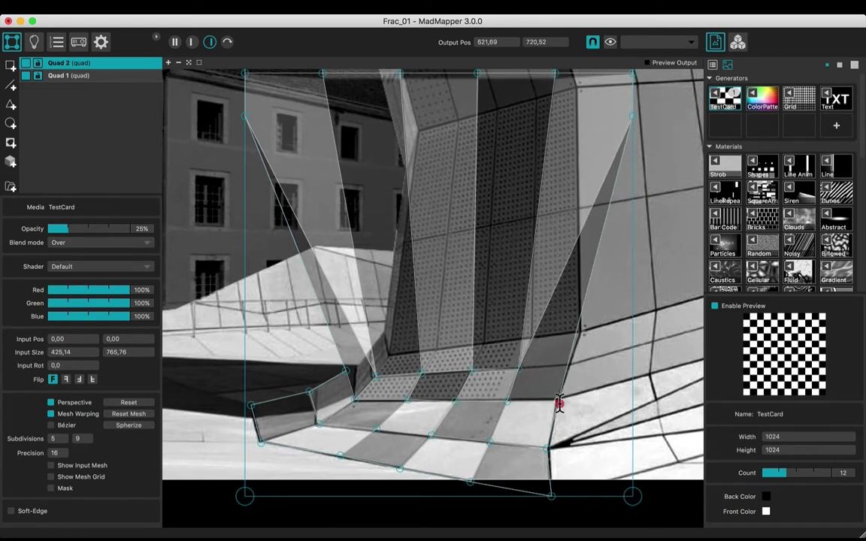
left_click_drag(568, 108, 569, 363)
- Align the next two rows of mesh points with the dark face's bottom fold and the seam across its perforated panels
left_click_drag(572, 75, 582, 250)
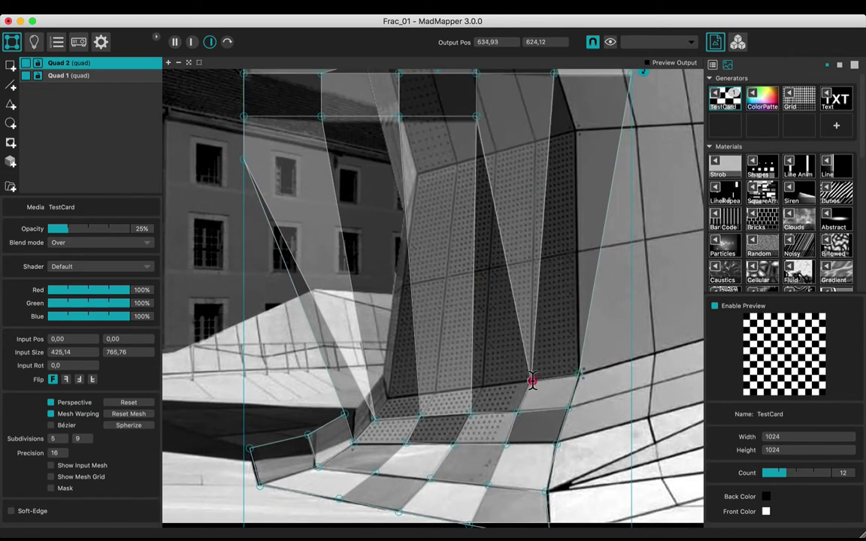
left_click_drag(533, 379, 370, 399)
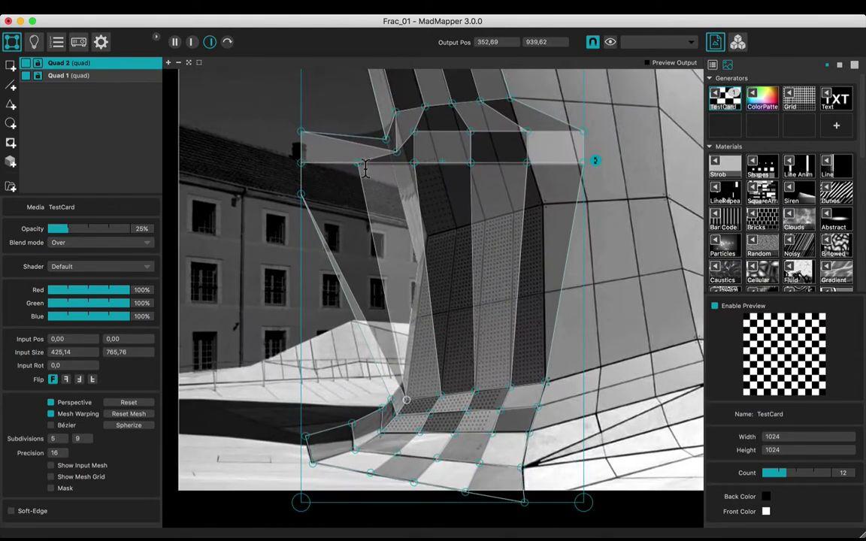
left_click_drag(329, 152, 539, 268)
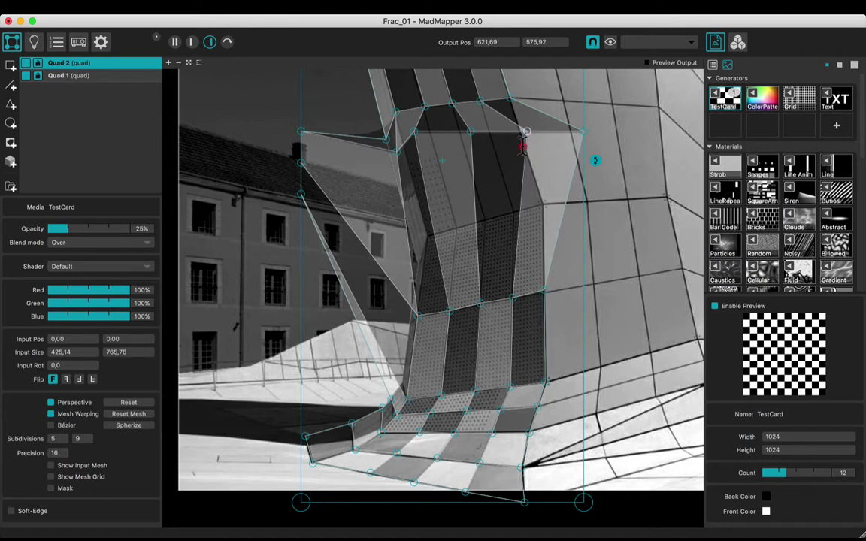
- Align the last free row of mesh points with the dark face's angled fold, fit the outer column to the tower's edge, and deselect the quad
left_click_drag(523, 148, 457, 228)
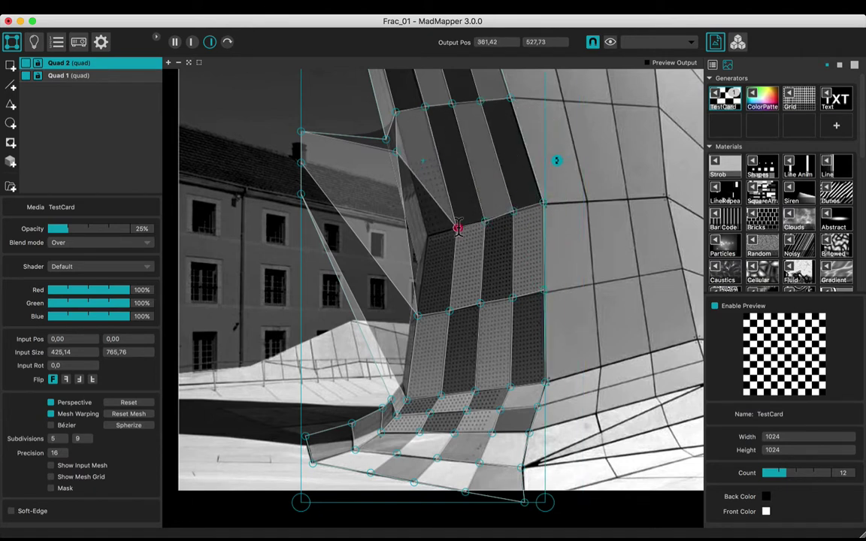
left_click_drag(400, 143, 412, 304)
scroll(503, 269, "down", 3)
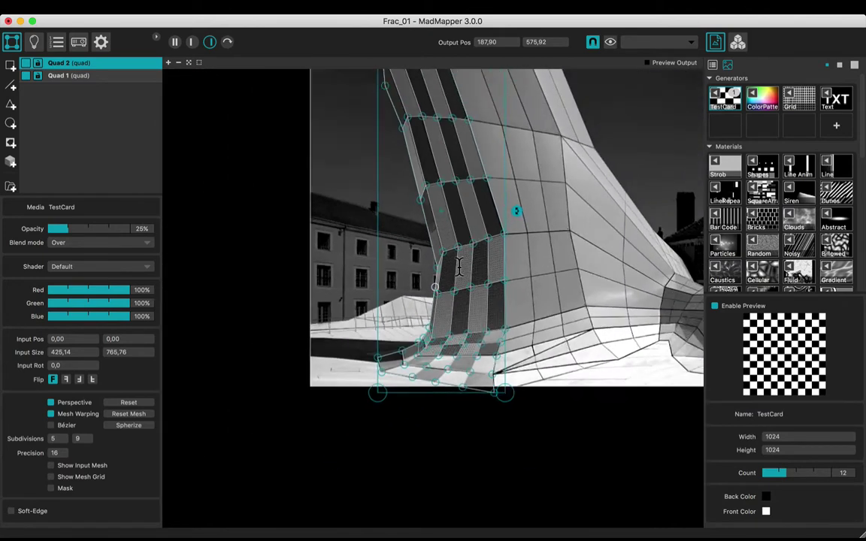
scroll(503, 269, "down", 2)
scroll(583, 251, "right", 5)
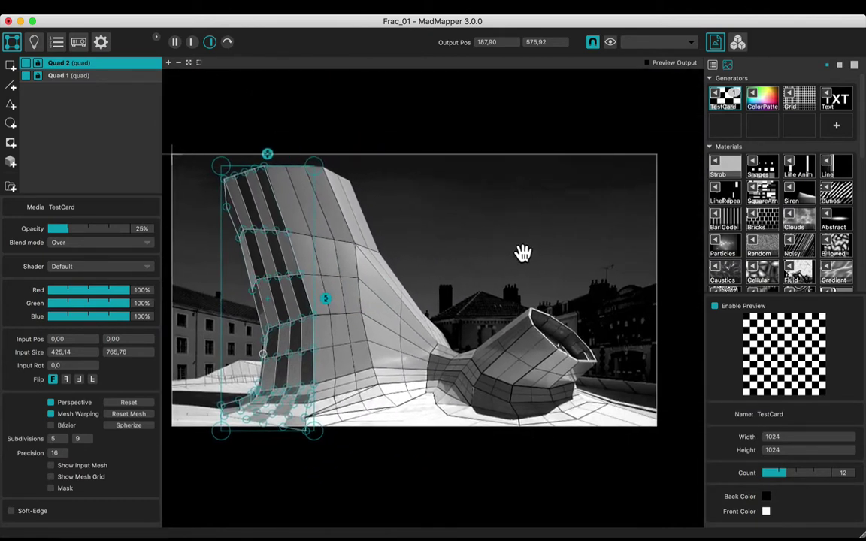
left_click_drag(572, 251, 580, 260)
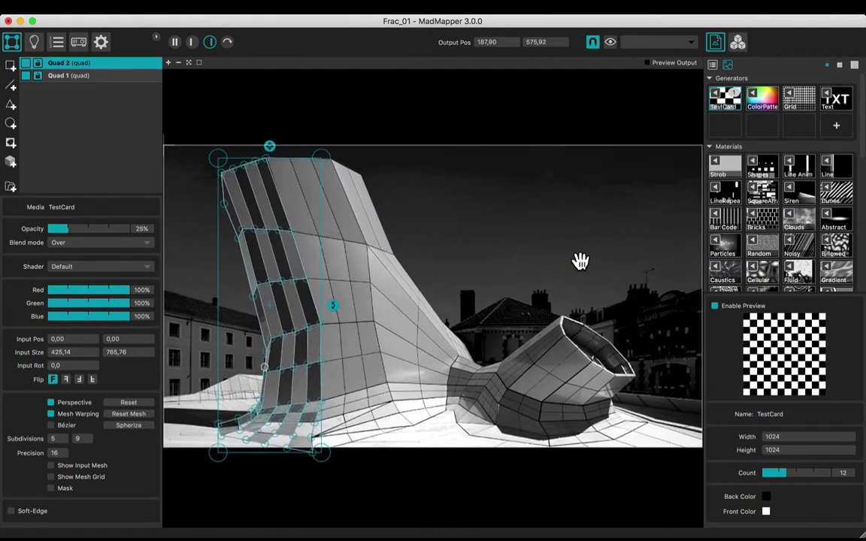
left_click(592, 116)
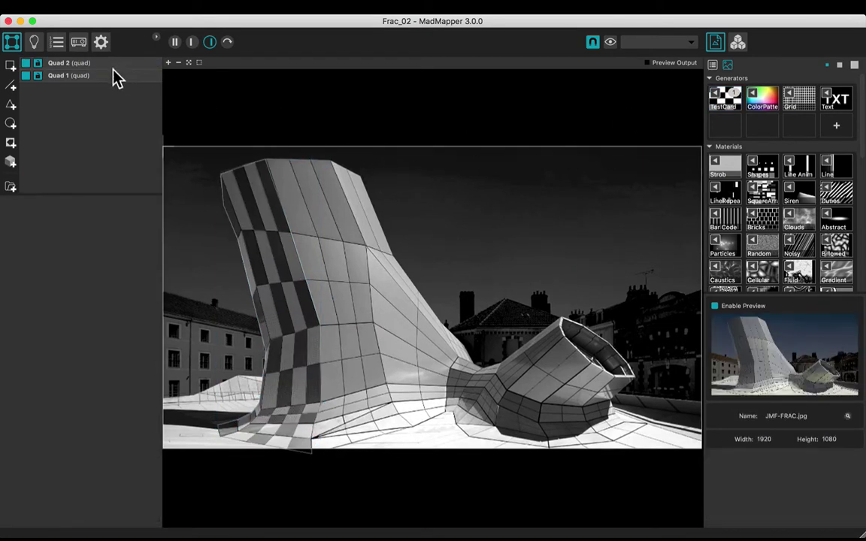
- Duplicate Quad 2 and move the copy across to the tower's light face
left_click(113, 65)
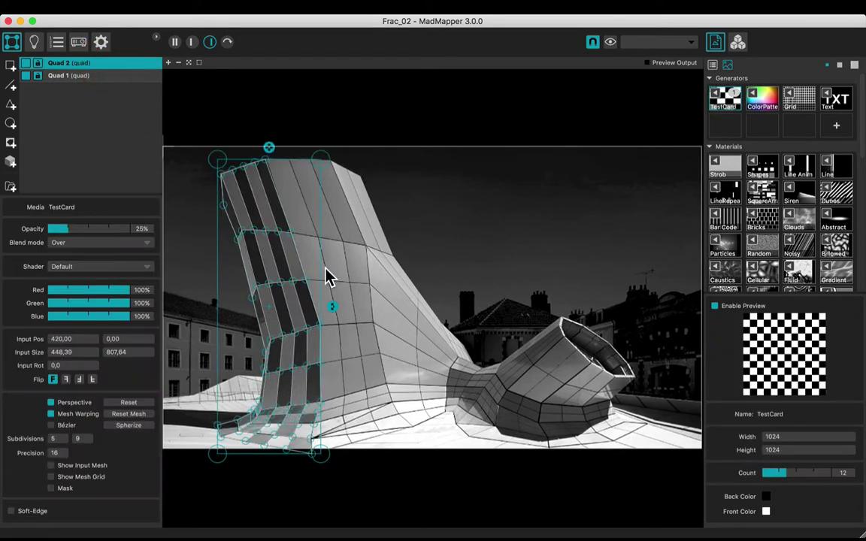
key("super+d")
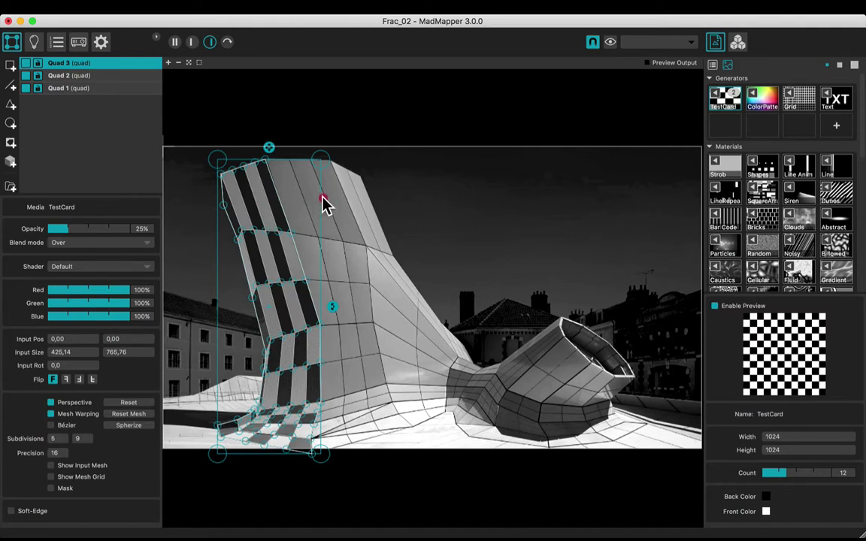
left_click_drag(322, 203, 419, 215)
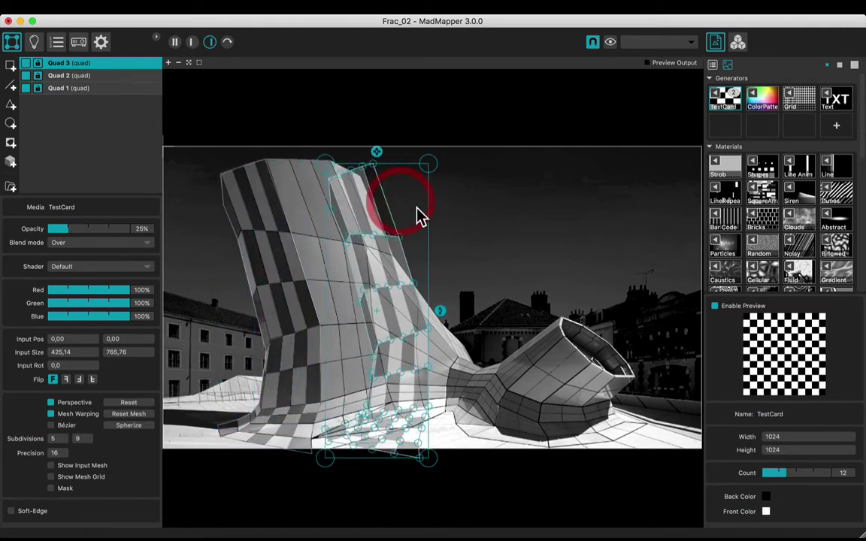
- Resize the duplicated quad's input region to 252,02 by 937,27, covering 3 by 11 TestCard squares
left_click(175, 42)
scroll(248, 300, "up", 5)
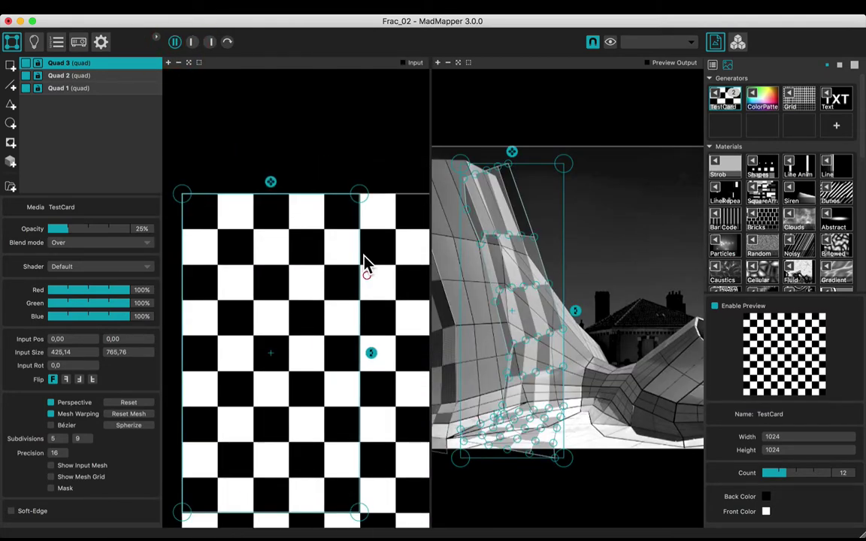
left_click_drag(363, 257, 270, 188)
scroll(223, 489, "down", 2)
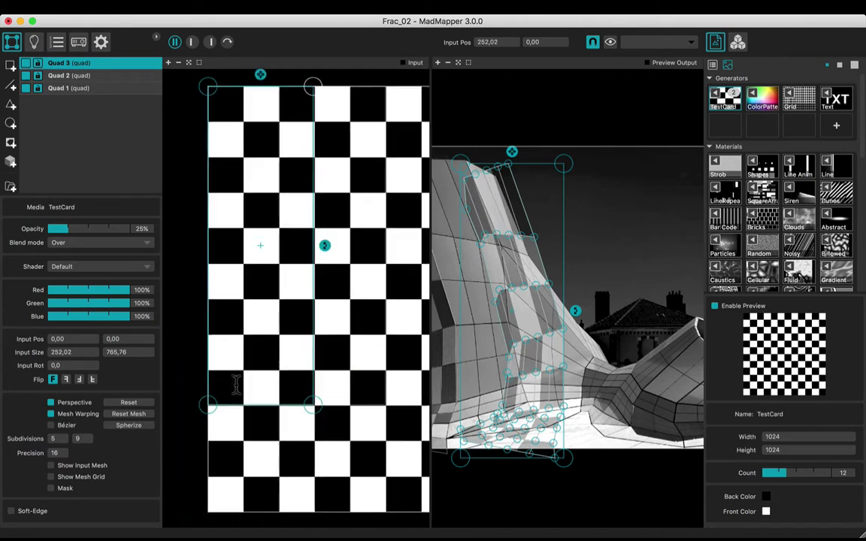
left_click_drag(212, 427, 212, 470)
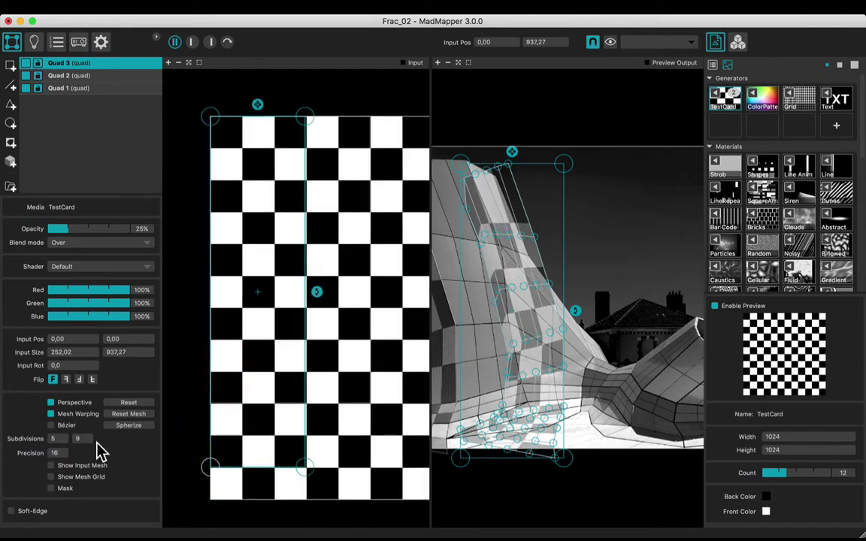
- Set Quad 3's mesh subdivisions to 3 and 11 and return to the output-only view
left_click(60, 440)
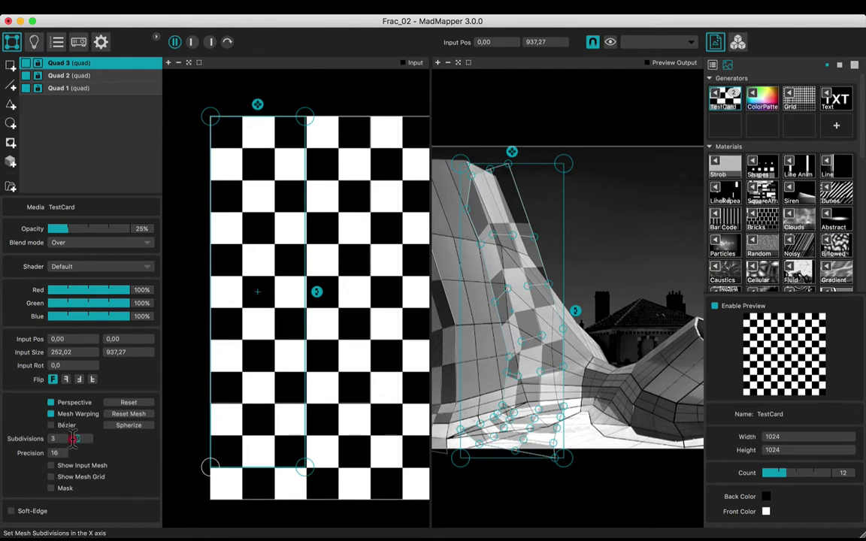
left_click(76, 445)
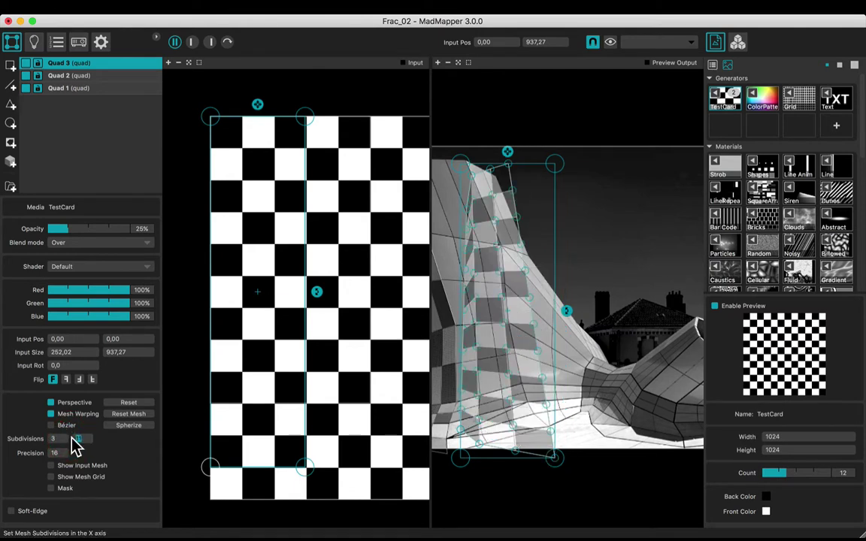
left_click(209, 43)
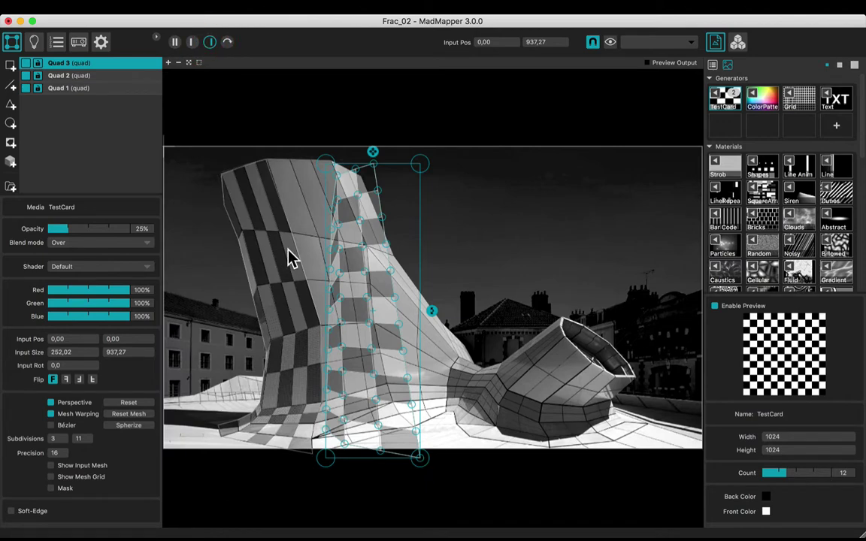
- Align Quad 3's first column of mesh points with the edge shared by the dark and light faces, from the tower's top to the ground
scroll(330, 286, "up", 5)
left_click_drag(358, 280, 449, 302)
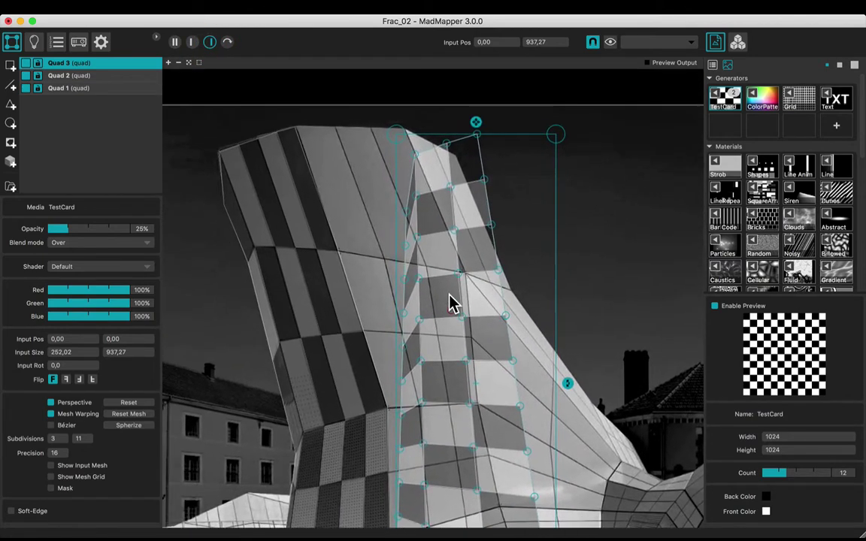
left_click_drag(405, 222, 294, 129)
scroll(396, 329, "down", 10)
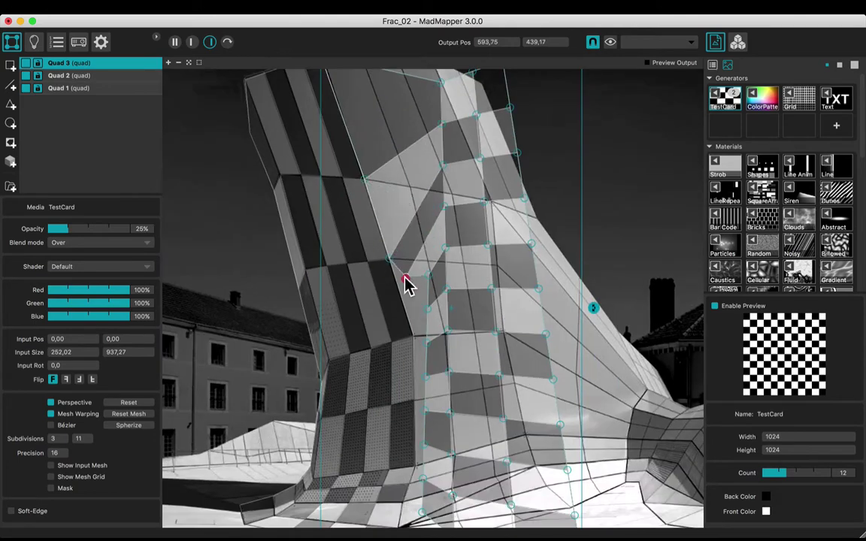
left_click_drag(406, 384, 423, 224)
scroll(438, 338, "up", 8)
scroll(440, 338, "down", 9)
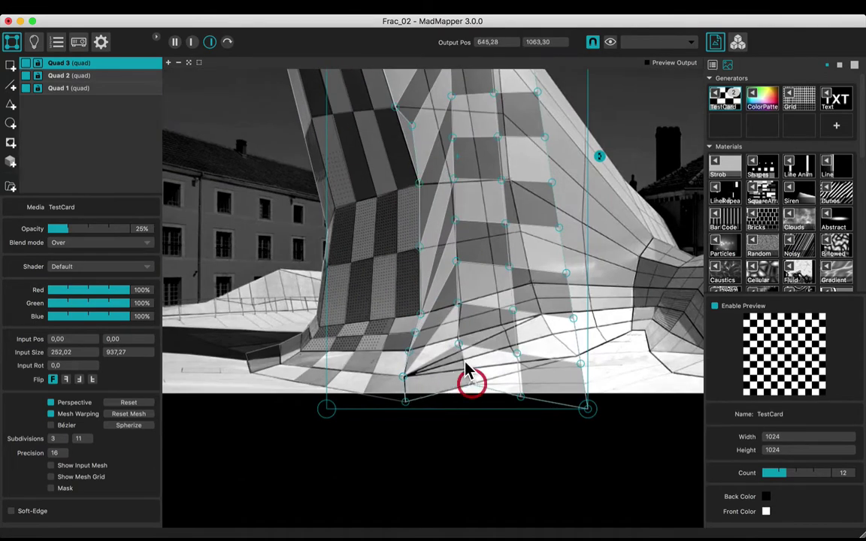
- Place Quad 3's lowest rows of mesh points along the ground edge and ground seams below the light face
left_click_drag(466, 368, 433, 193)
scroll(429, 159, "down", 5)
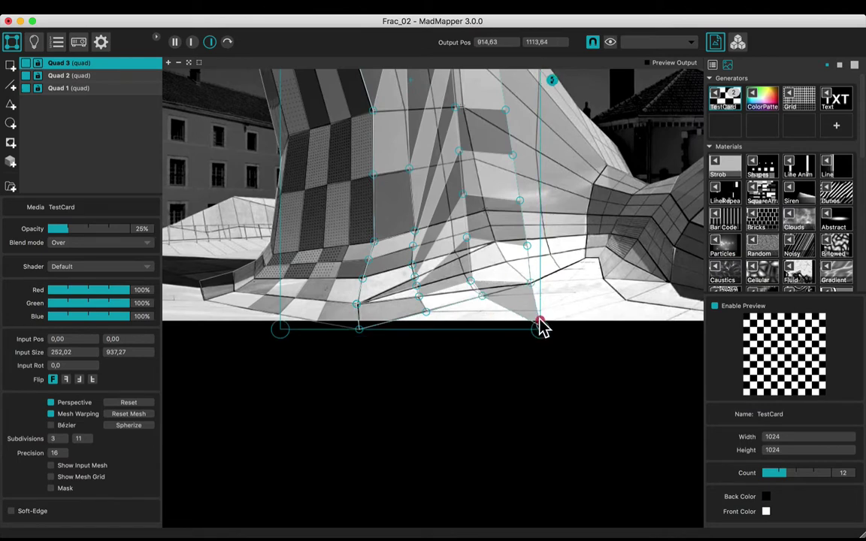
left_click_drag(465, 243, 460, 257)
scroll(460, 281, "up", 3)
scroll(451, 111, "down", 2)
- Place the mesh points above the ground rows on the seams where the light face meets its flared base
left_click(449, 107)
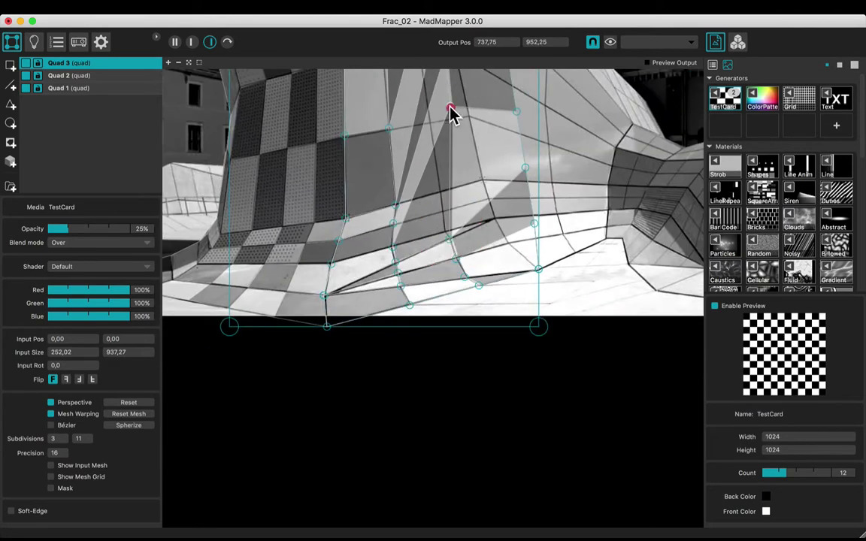
left_click_drag(449, 108, 489, 234)
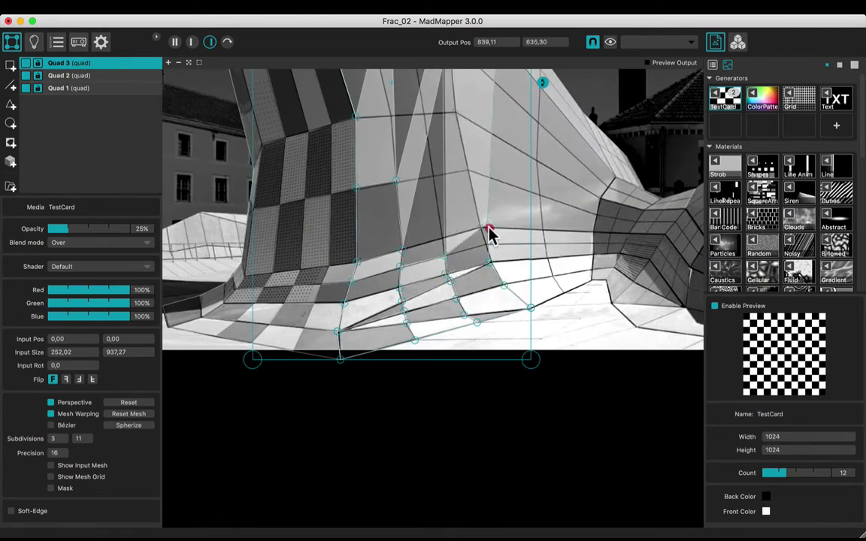
scroll(488, 234, "up", 3)
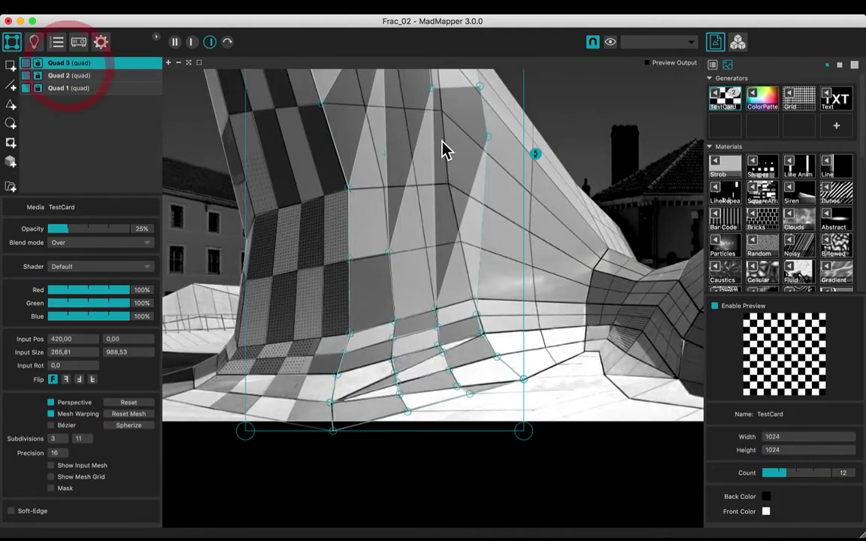
left_click_drag(466, 296, 472, 300)
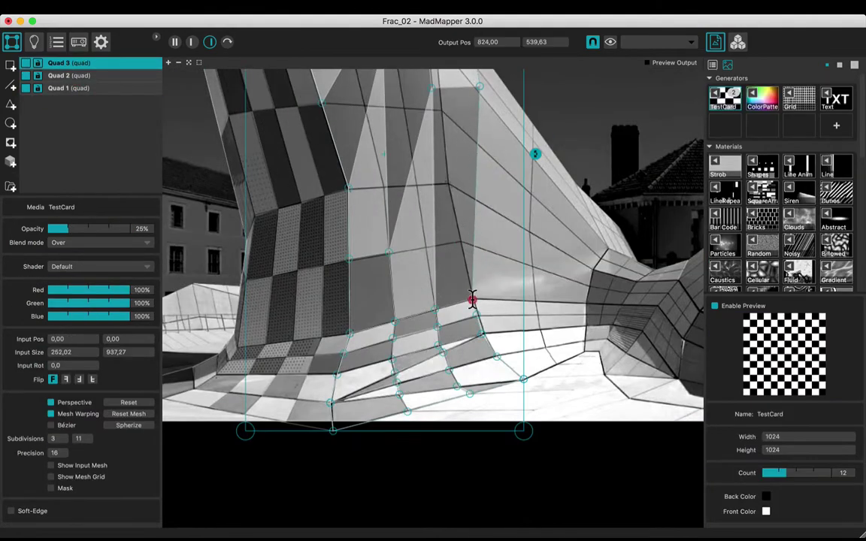
- Align Quad 3's middle rows of mesh points with the two horizontal seams across the lower light face
scroll(472, 300, "up", 4)
left_click_drag(425, 247, 400, 291)
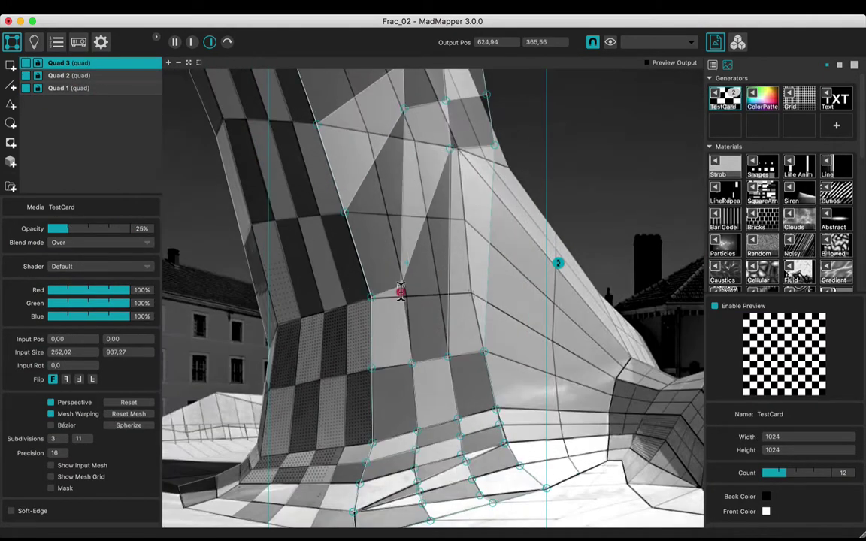
left_click_drag(446, 158, 475, 290)
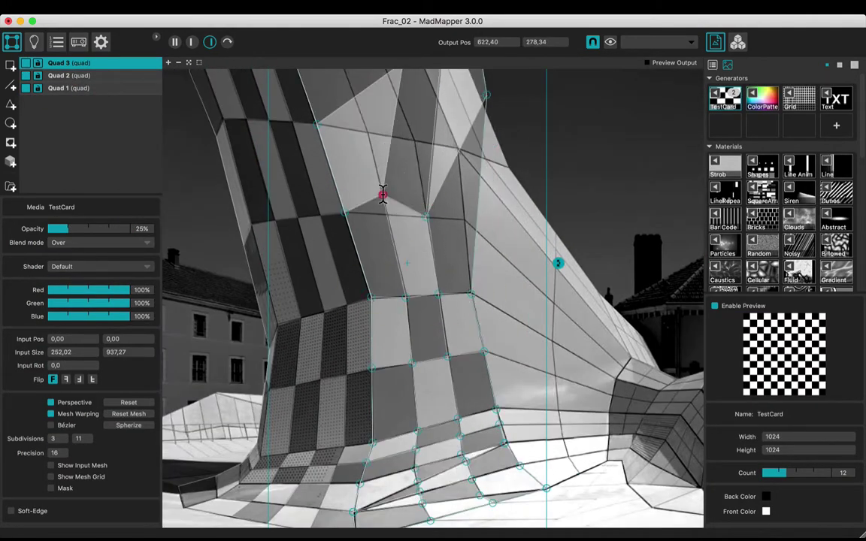
- Align Quad 3's remaining upper mesh points with the light face's upper horizontal seams and deselect the quad
scroll(381, 195, "down", 3)
left_click_drag(392, 154, 433, 263)
scroll(438, 232, "up", 3)
scroll(439, 235, "down", 3)
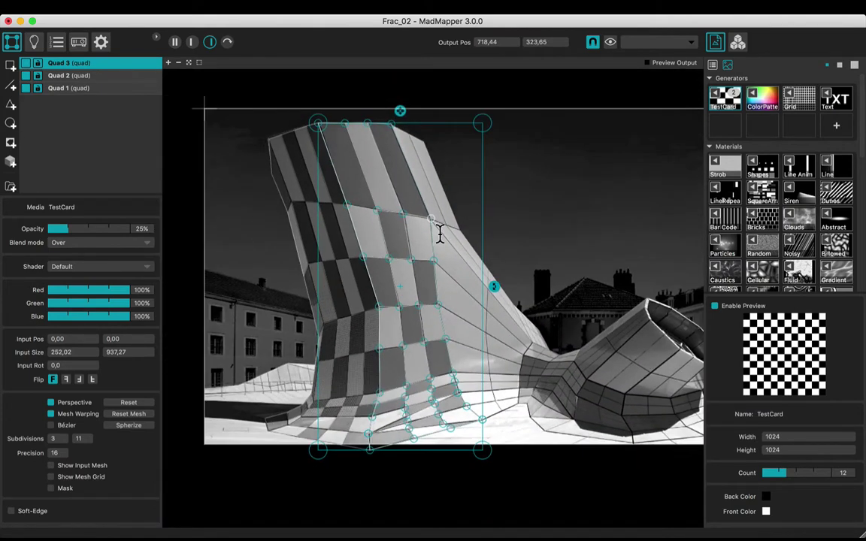
scroll(511, 238, "up", 3)
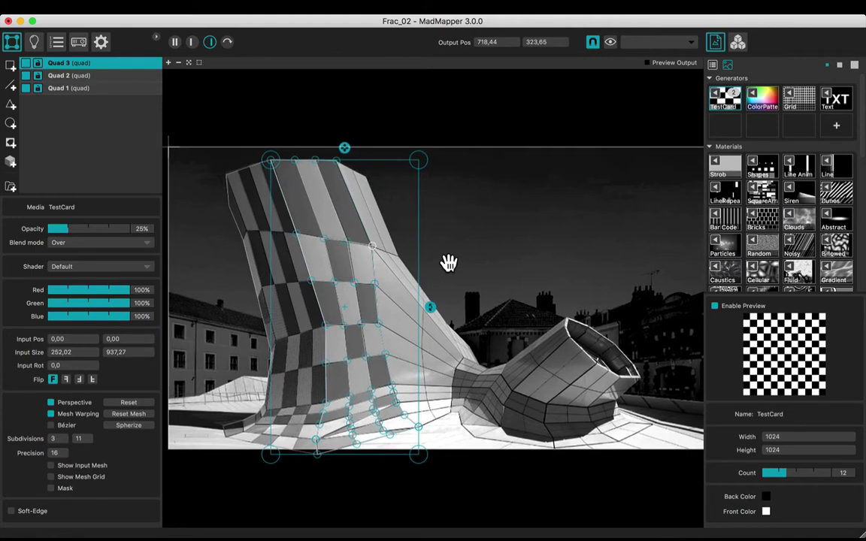
scroll(448, 265, "down", 4)
left_click(446, 261)
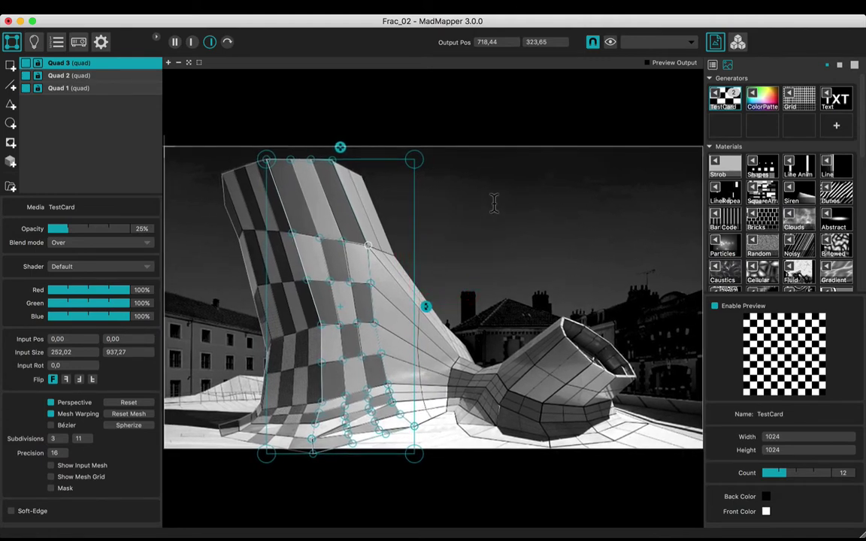
left_click(667, 130)
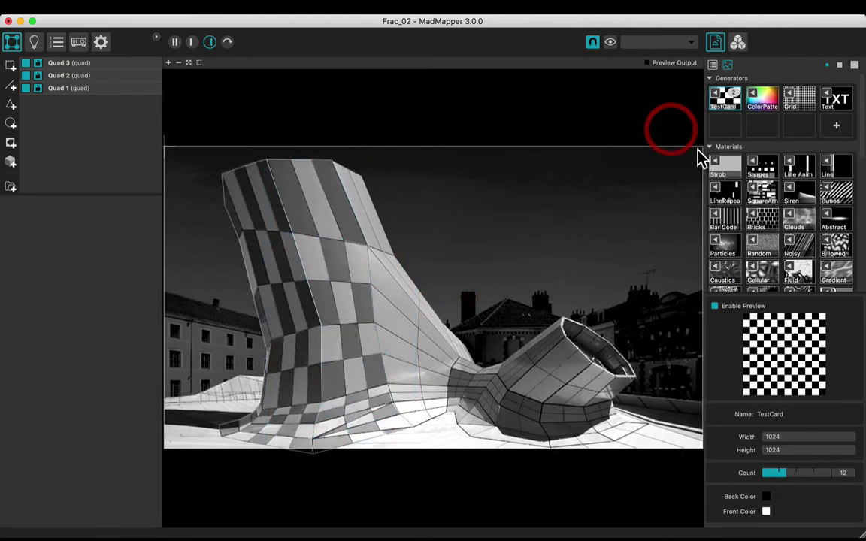
- Add Quad 4 with a TestCard input of about 169 × 852, 25% opacity and a 2-by-10 mesh, and place it over the flared face
left_click(359, 209)
left_click_drag(359, 209, 433, 290)
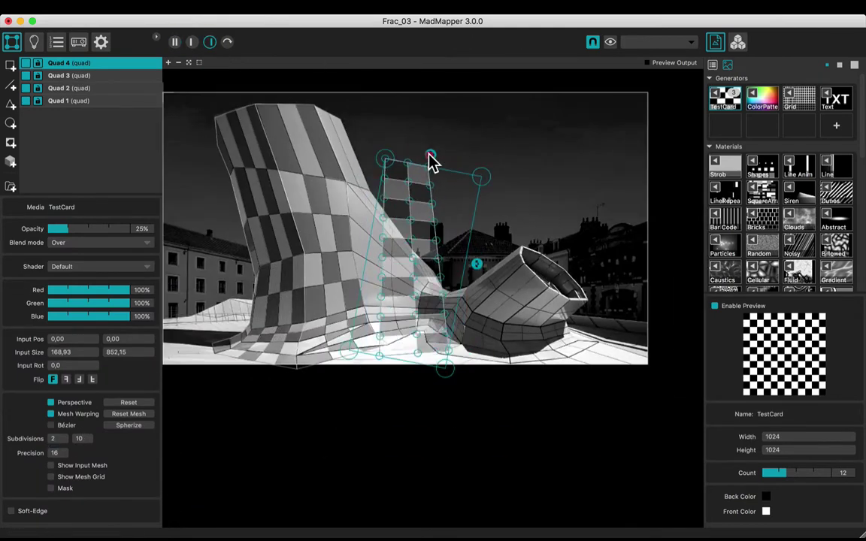
scroll(431, 160, "up", 5)
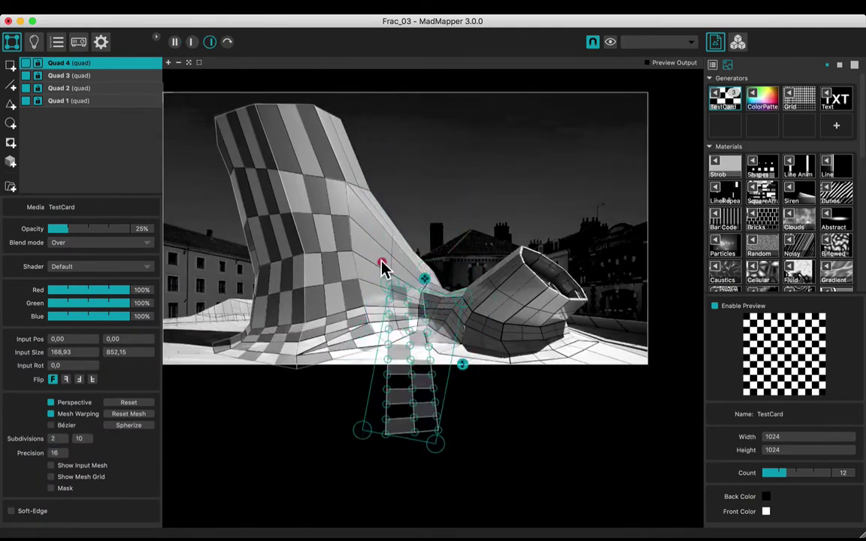
scroll(366, 415, "down", 5)
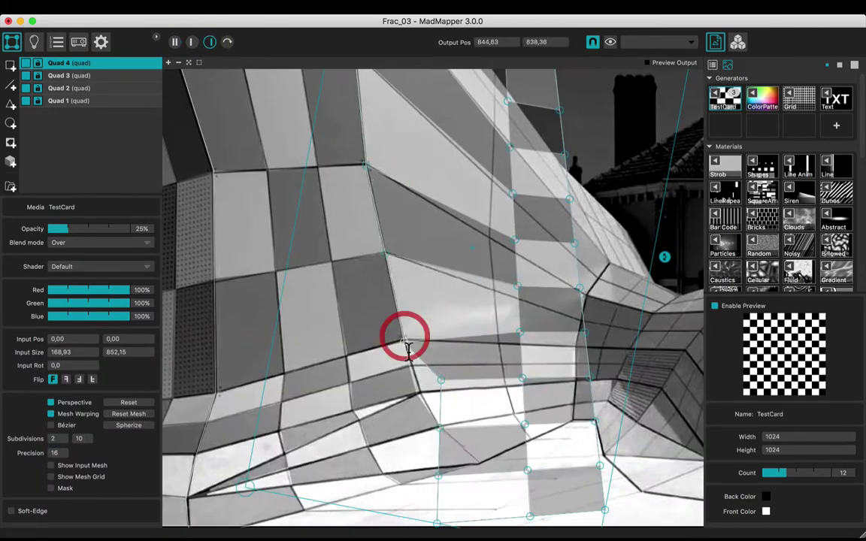
scroll(444, 460, "down", 2)
- Fit Quad 4's mesh points to the flared face's panel seams, from the ground edge up to its narrow upper end
left_click_drag(512, 358, 514, 376)
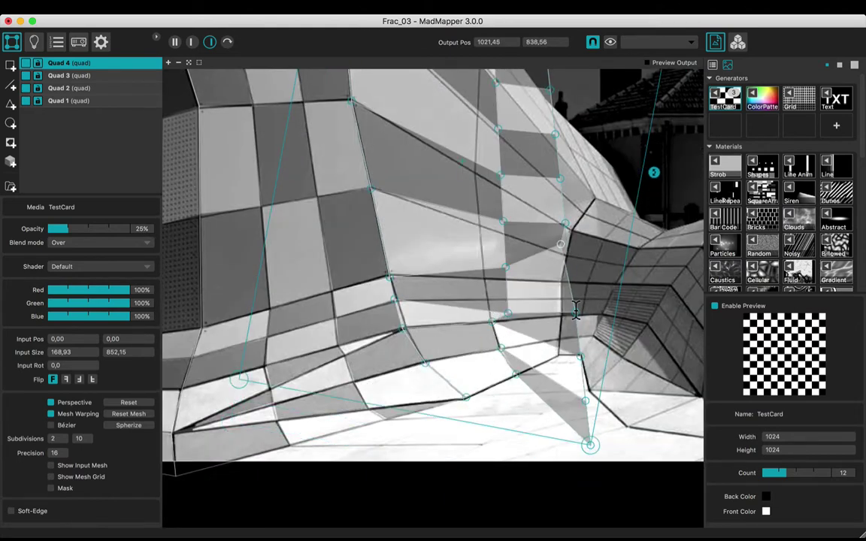
scroll(558, 353, "right", 5)
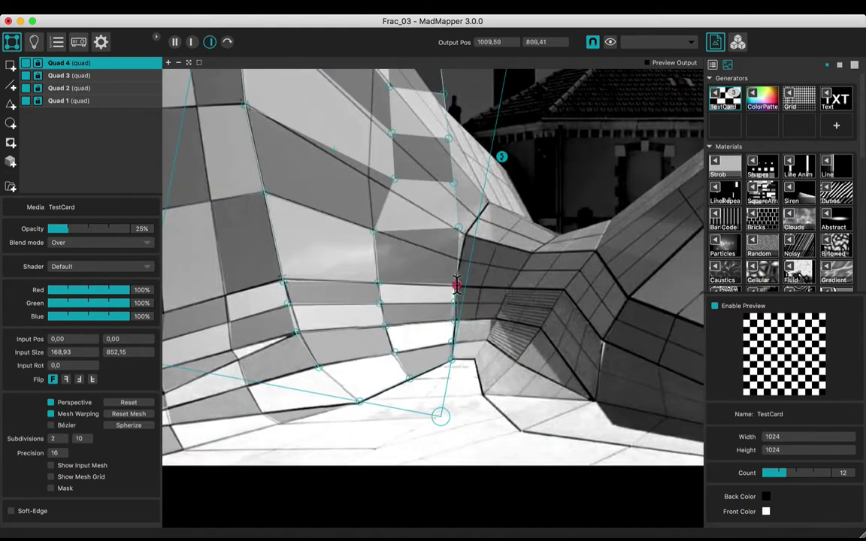
scroll(456, 284, "up", 3)
scroll(451, 239, "up", 5)
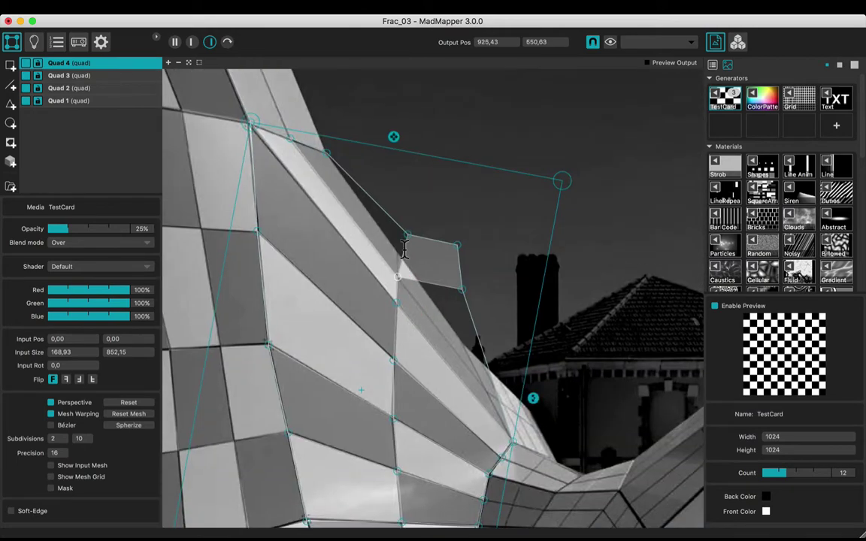
scroll(404, 248, "up", 5)
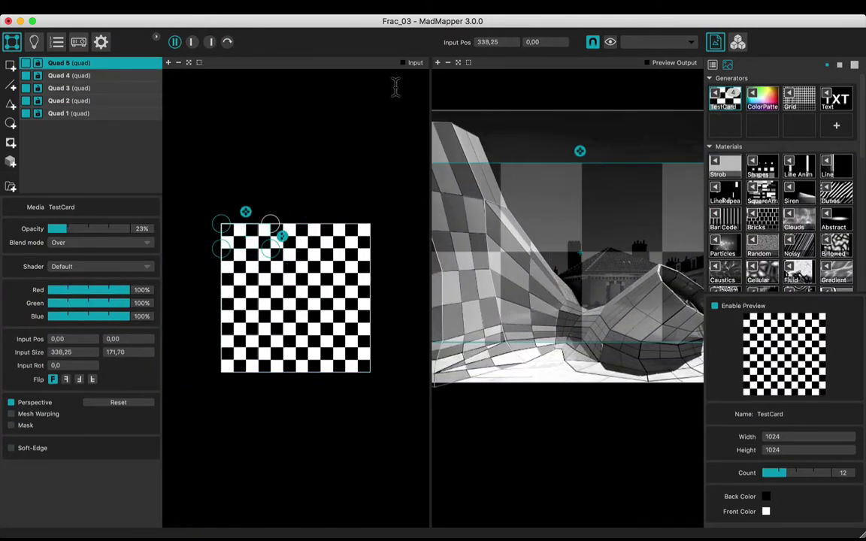
- Give Quad 5 a 4-by-2 warping mesh and fit it to the panels at the lower end of the flared face's narrow outer strip
left_click(403, 63)
scroll(579, 324, "up", 3)
left_click(38, 413)
left_click_drag(348, 204, 428, 204)
left_click_drag(484, 275, 616, 237)
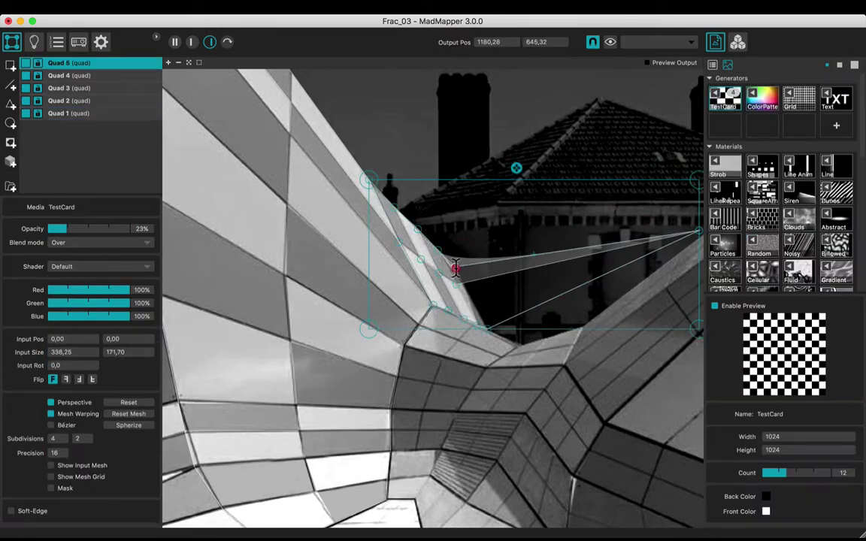
left_click_drag(454, 267, 467, 295)
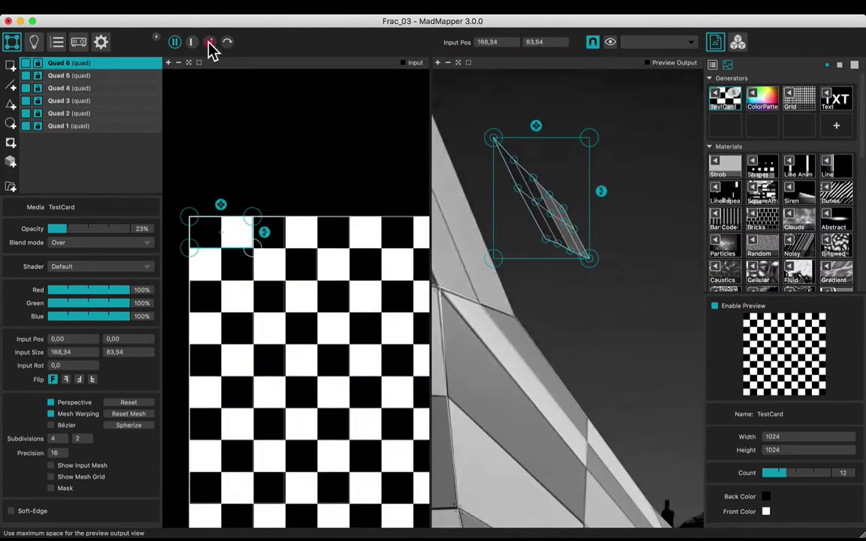
- Set Quad 6's horizontal subdivisions to 2 and fit its mesh to the narrow strip beside the tower's upper face
left_click(211, 45)
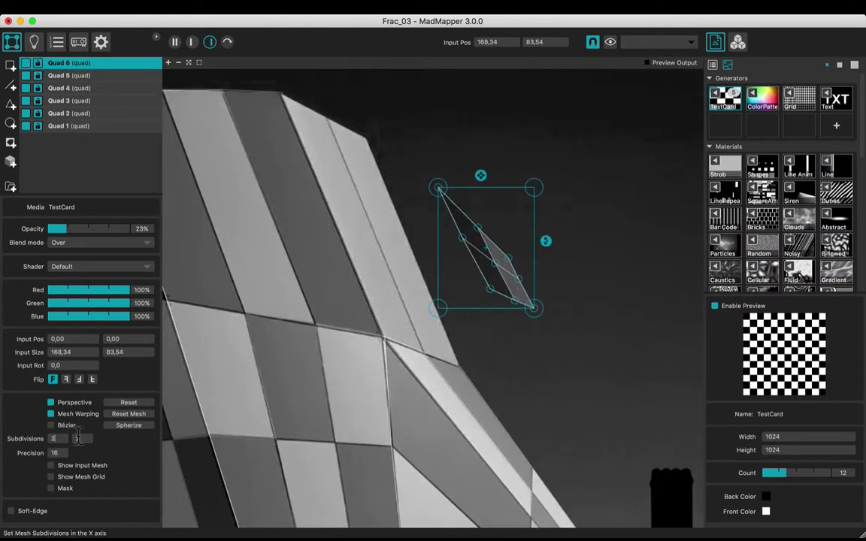
left_click_drag(434, 187, 327, 135)
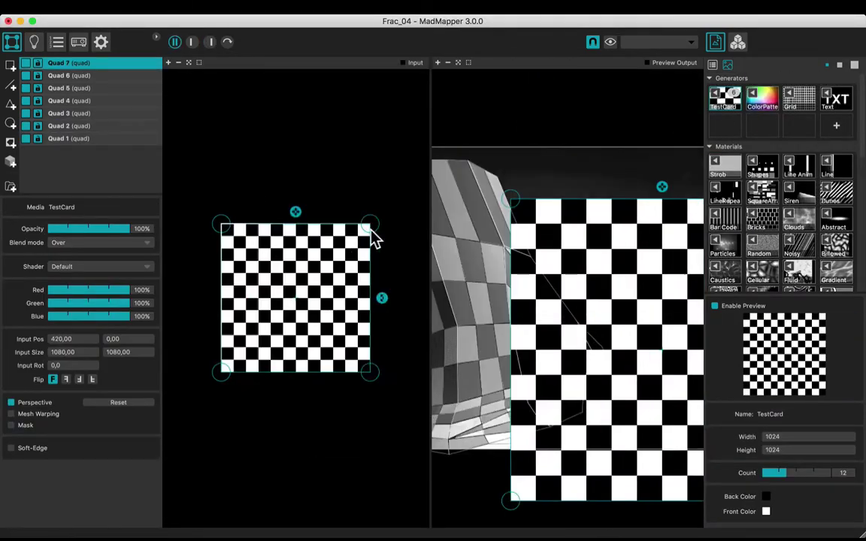
- Crop Quad 7's input to about 340 × 680, set 25% opacity and a 4-by-8 warping mesh, and place it over the dark junction
left_click_drag(333, 205, 239, 379)
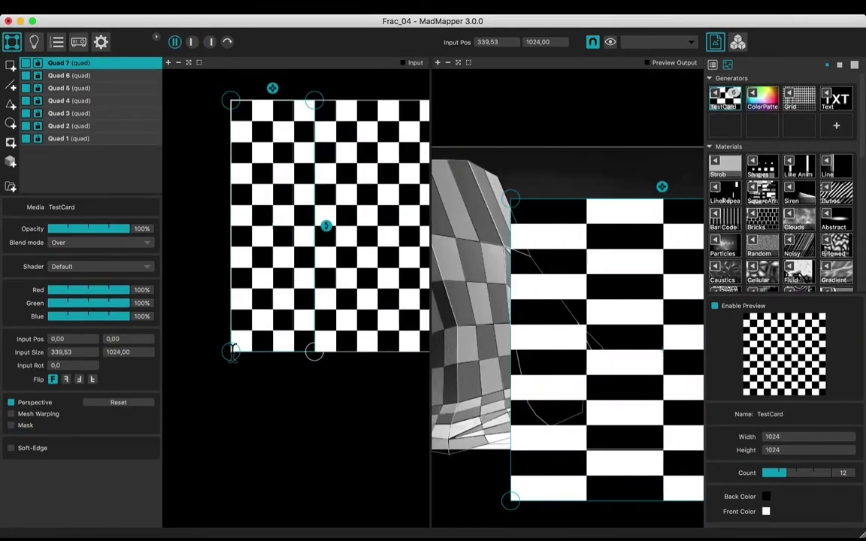
left_click_drag(51, 228, 68, 229)
left_click(11, 413)
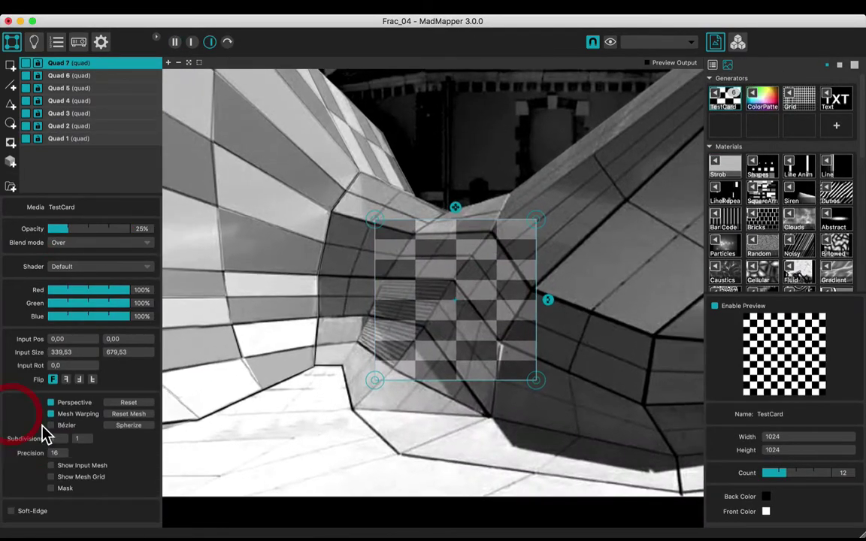
left_click_drag(441, 270, 429, 257)
- Fit Quad 7's mesh points to the panel seams of the dark junction between the flared face and the tilted volume
left_click_drag(362, 205, 361, 175)
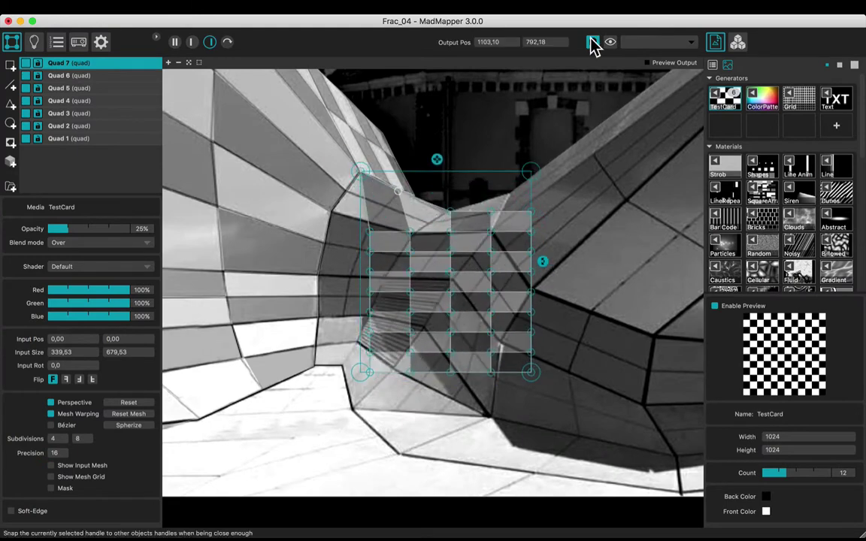
left_click_drag(480, 203, 339, 278)
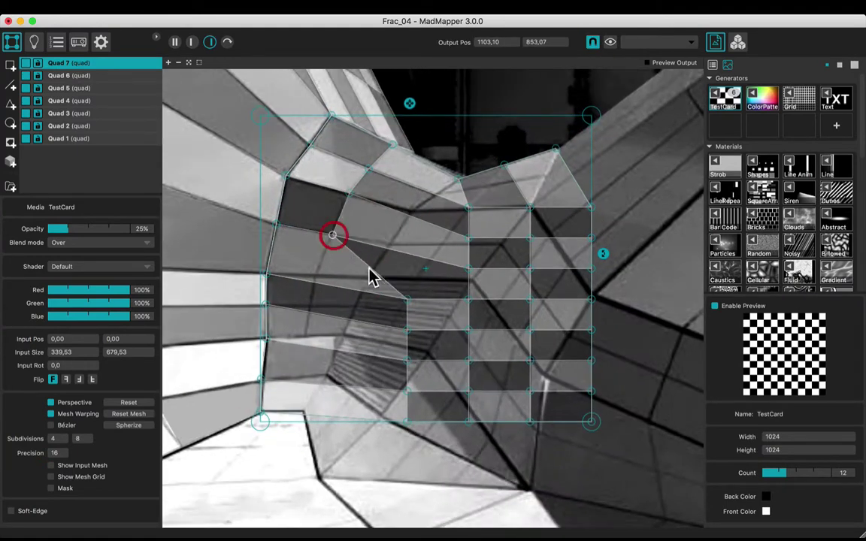
left_click_drag(371, 276, 382, 342)
left_click_drag(573, 368, 398, 344)
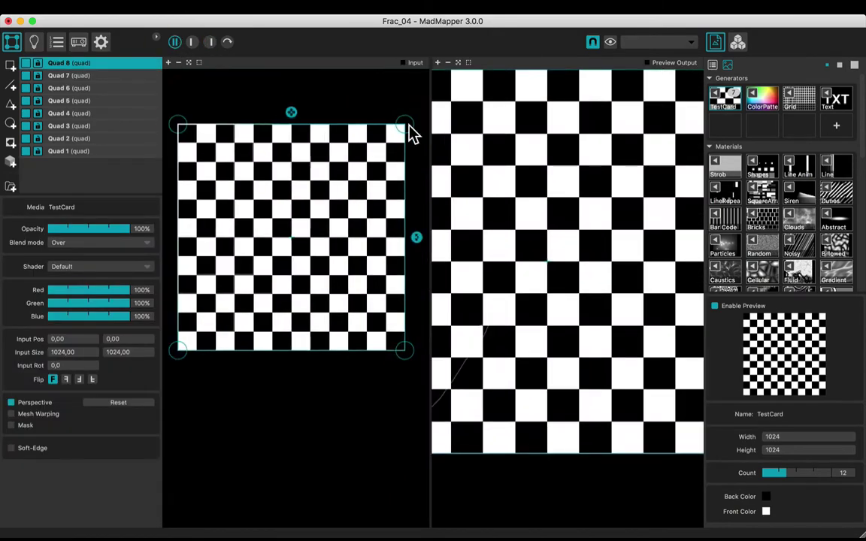
- Crop Quad 8's input to about 169 × 170, set 24% opacity and a 2-by-2 mesh, and fit it along the tilted volume's upper ridge
left_click_drag(409, 132, 353, 135)
scroll(280, 242, "up", 3)
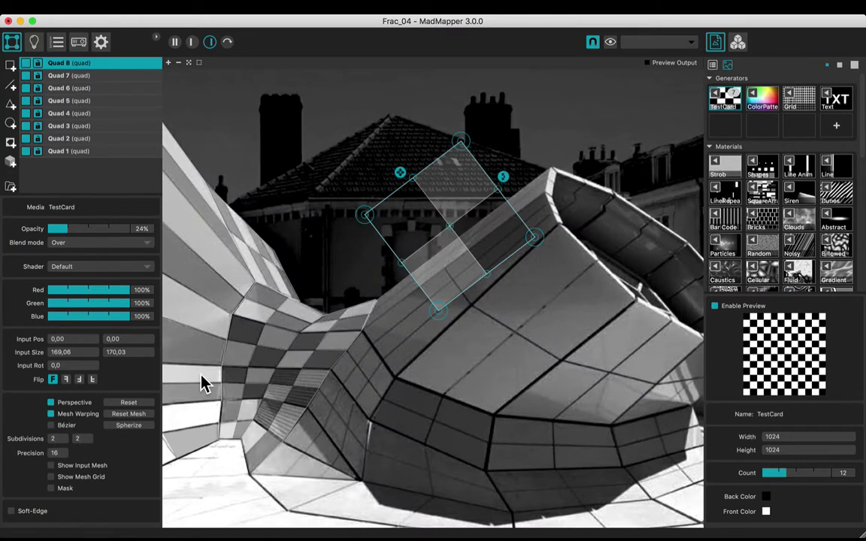
left_click_drag(438, 310, 358, 309)
left_click_drag(532, 237, 547, 199)
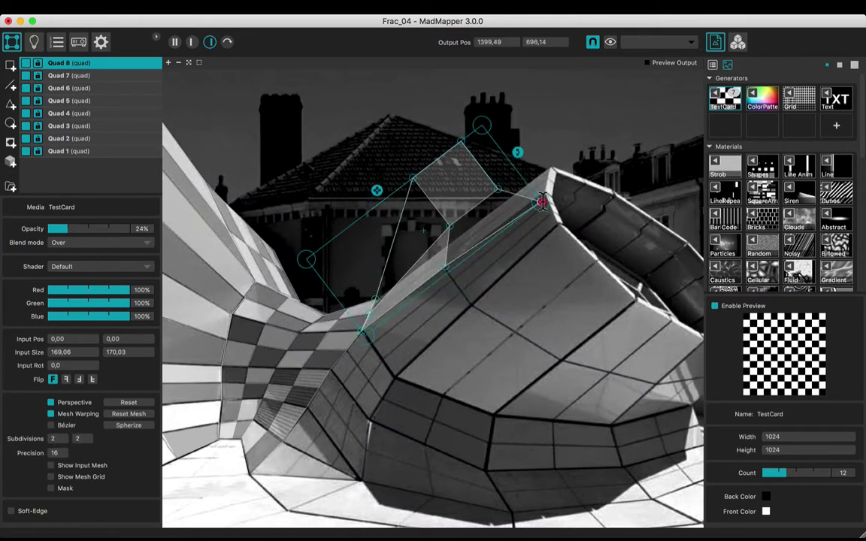
left_click_drag(460, 141, 506, 147)
left_click(579, 425)
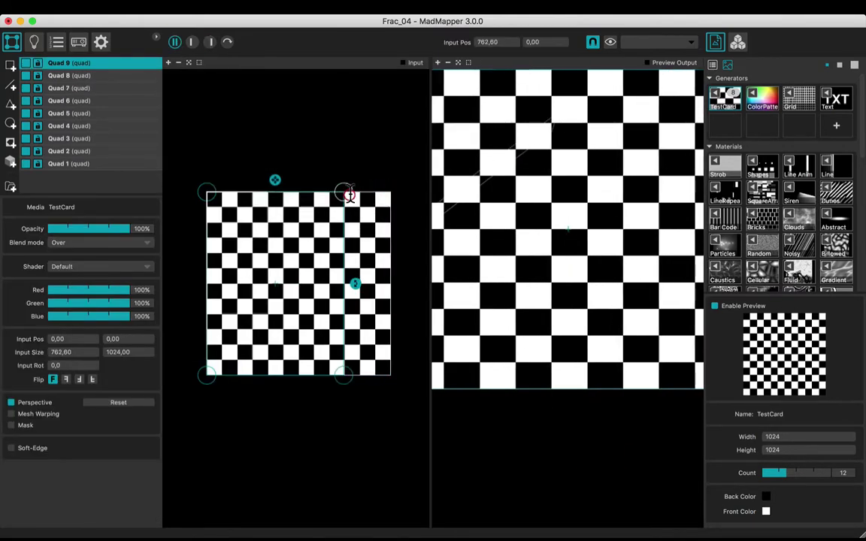
- Crop Quad 9's input to about 765 × 511, set 24% opacity and a 9-by-6 mesh, and rotate and scale it over the tilted volume
left_click_drag(350, 195, 201, 281)
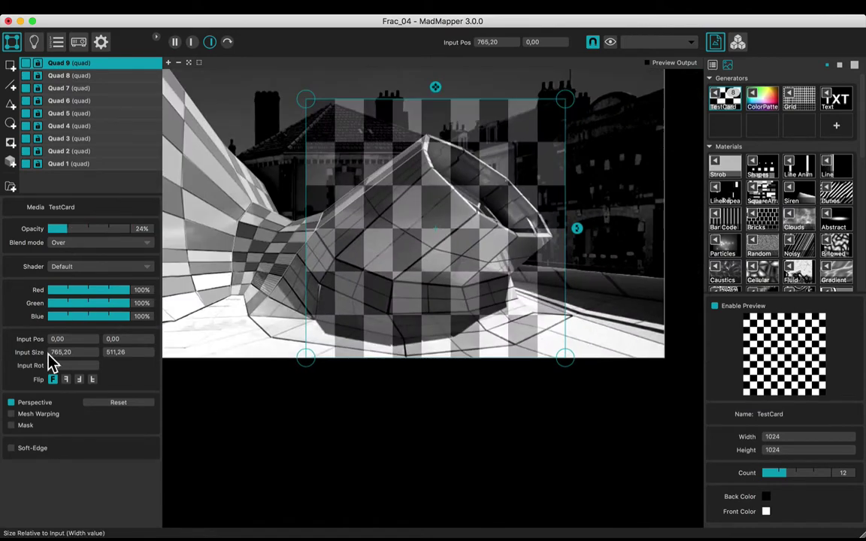
left_click(30, 413)
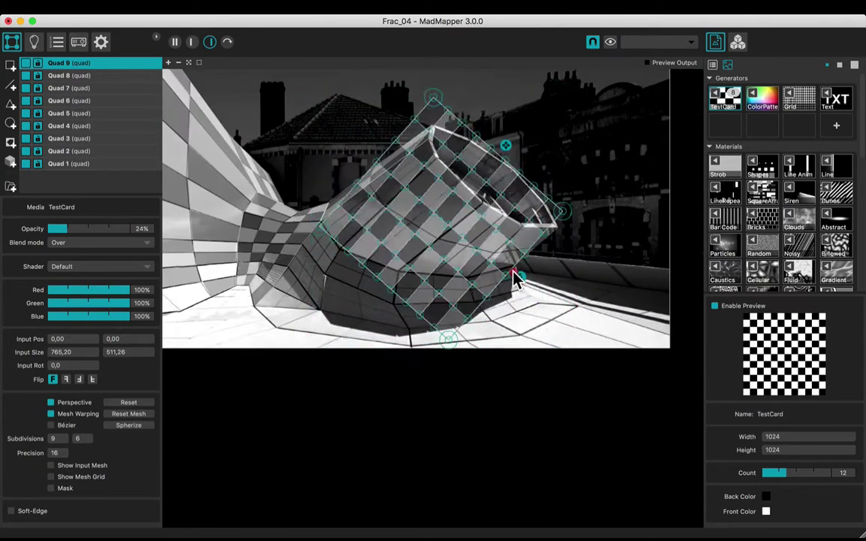
left_click_drag(516, 276, 471, 189)
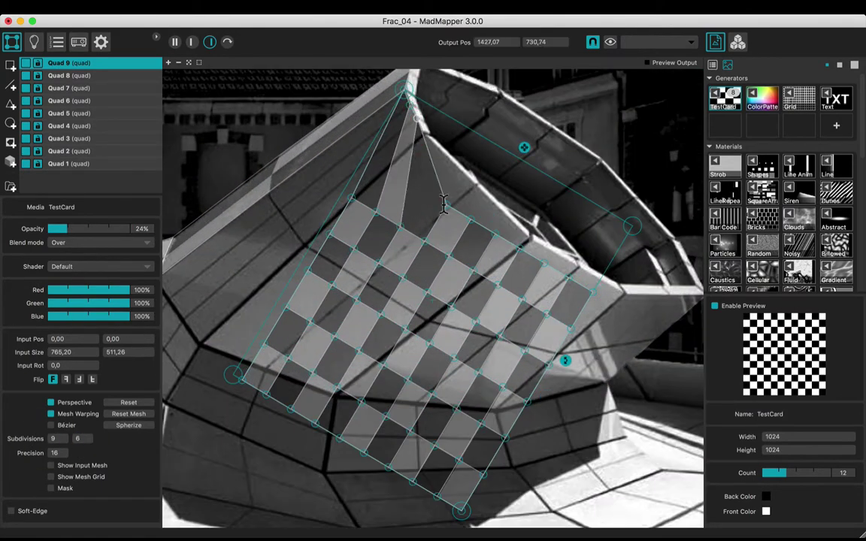
- Place Quad 9's upper row of mesh points along the near rim of the tilted volume's opening
left_click_drag(443, 202, 471, 199)
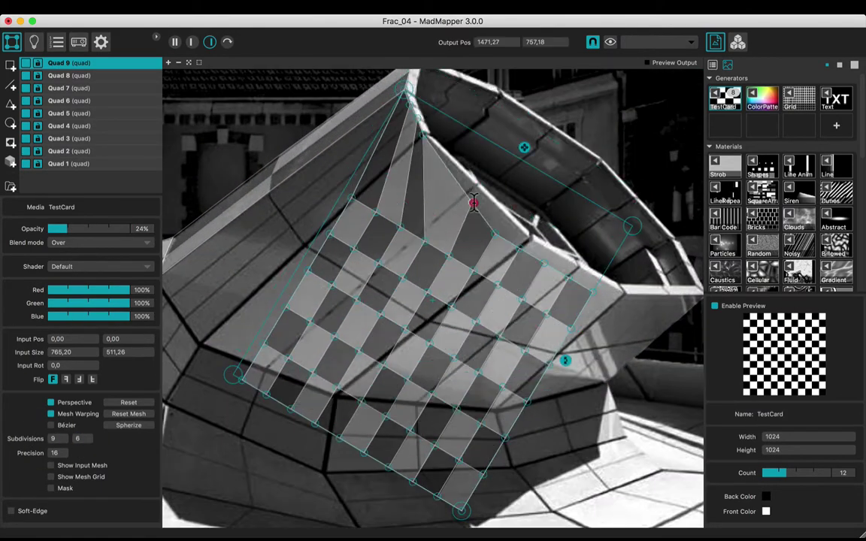
left_click_drag(631, 225, 697, 294)
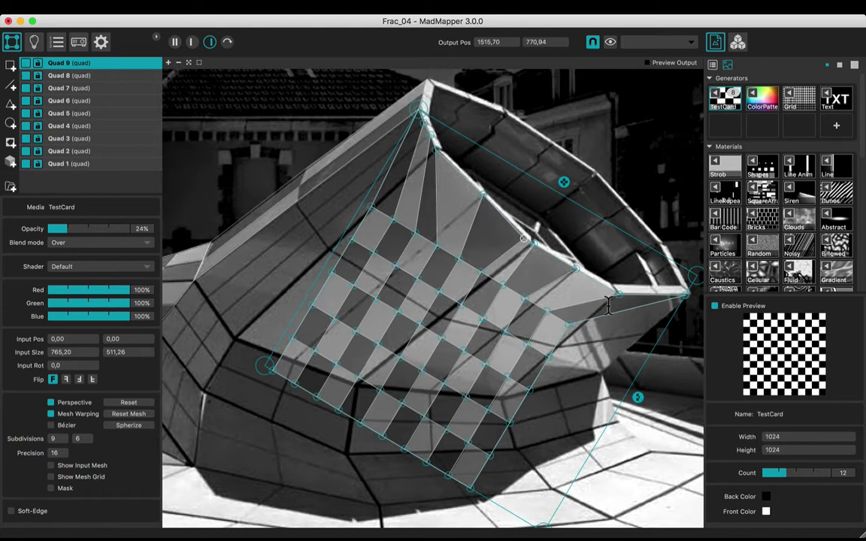
left_click_drag(608, 305, 560, 257)
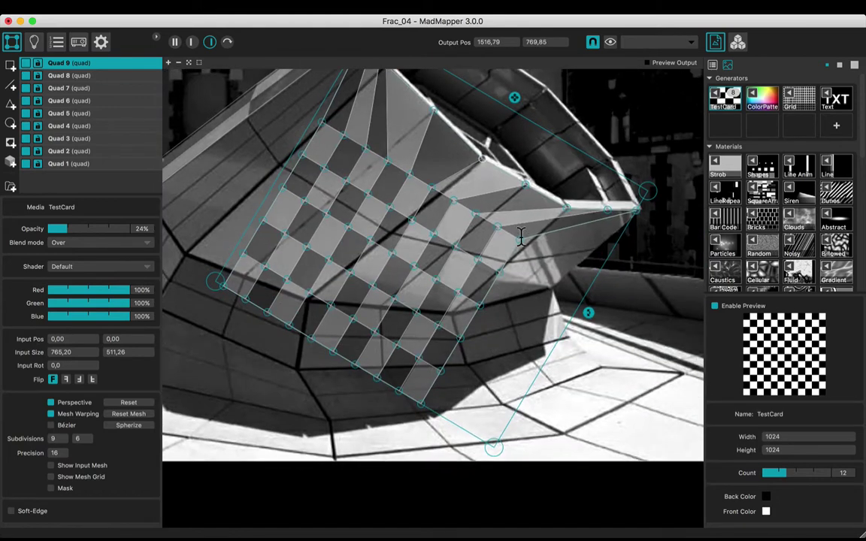
- Place Quad 9's outer mesh points down the tilted volume's far side and along its ground edge to the junction corner
left_click_drag(552, 270, 565, 351)
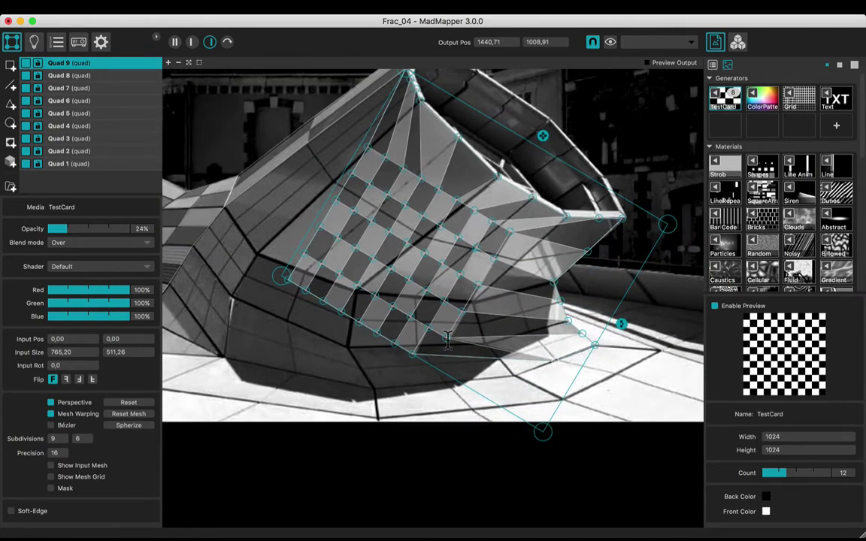
left_click_drag(447, 340, 440, 381)
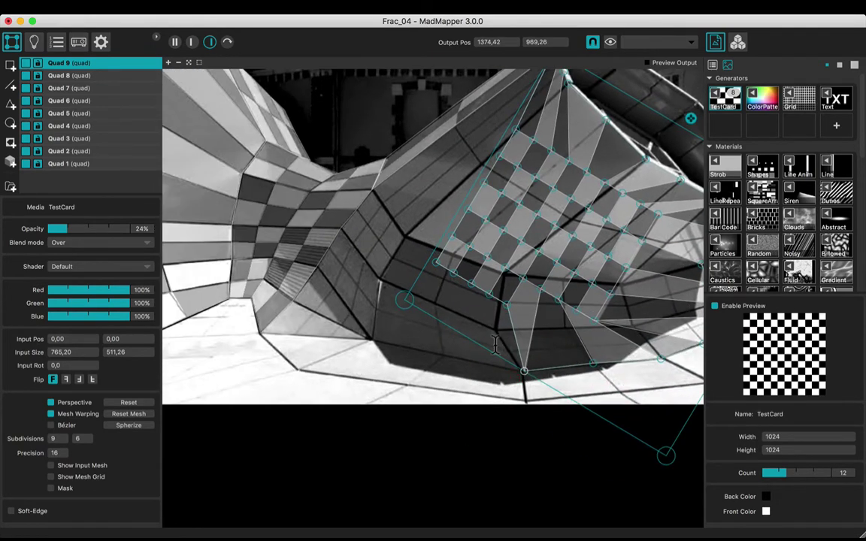
left_click_drag(521, 367, 315, 269)
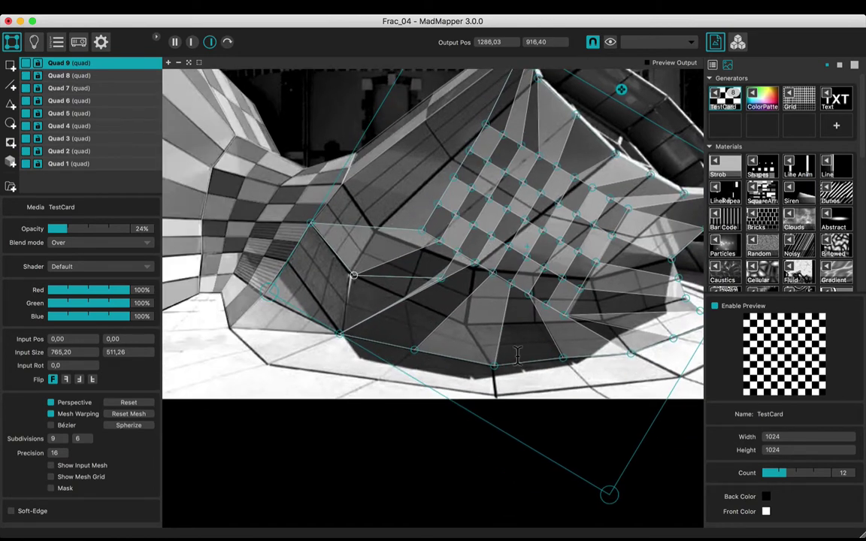
- Align Quad 9's mesh points along the border with Quad 7 and up the tilted volume's ridge
left_click_drag(550, 325, 534, 321)
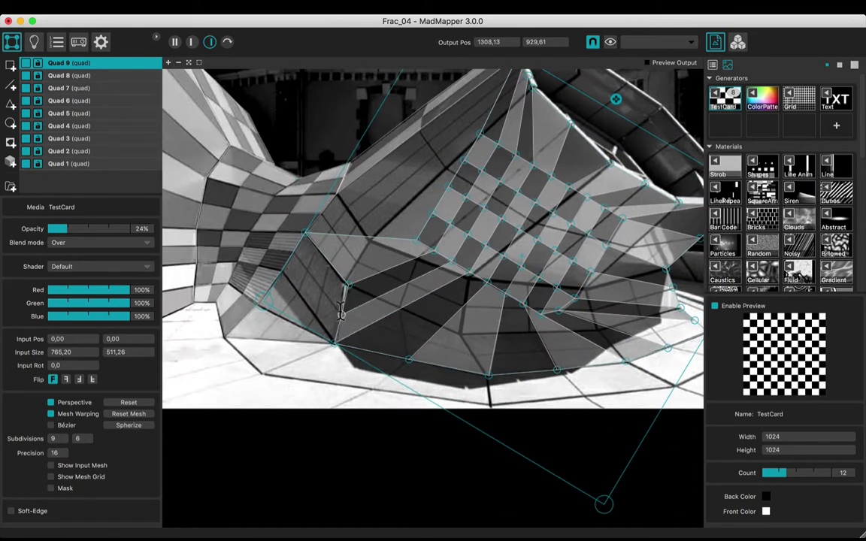
left_click_drag(340, 309, 345, 188)
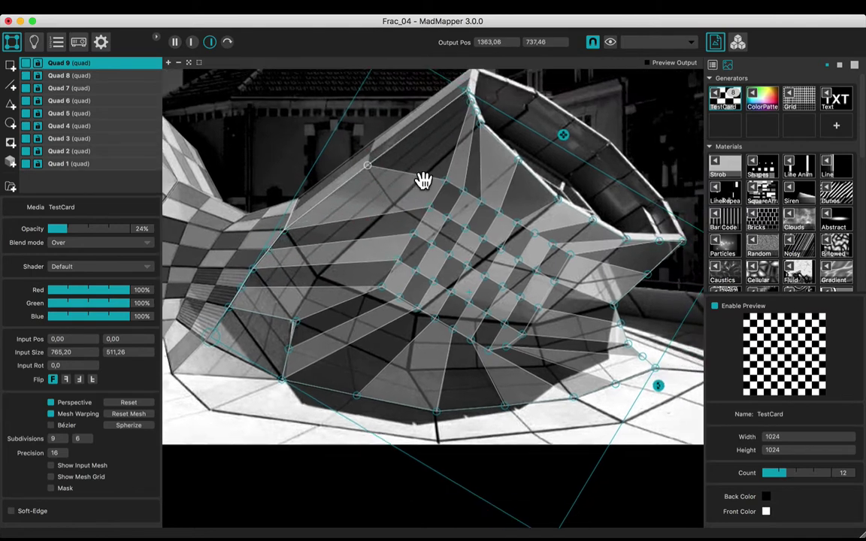
left_click_drag(423, 180, 301, 241)
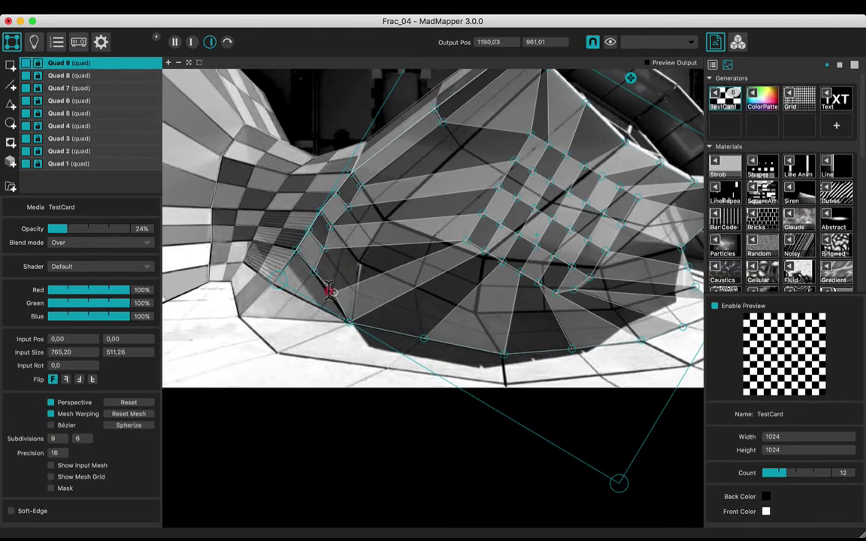
- Align Quad 9's inner mesh points with the panel seams across the tilted volume's front face and dark base
left_click_drag(319, 280, 451, 133)
left_click_drag(451, 134, 459, 214)
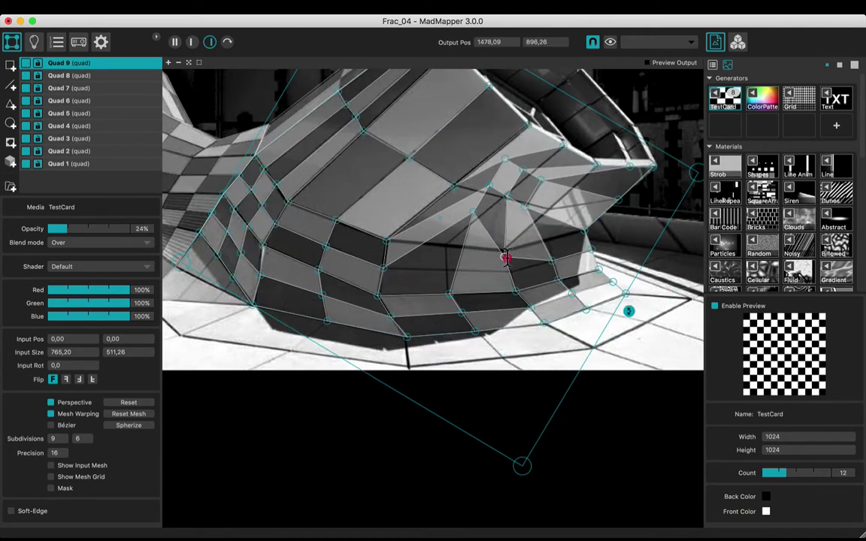
left_click_drag(544, 240, 526, 187)
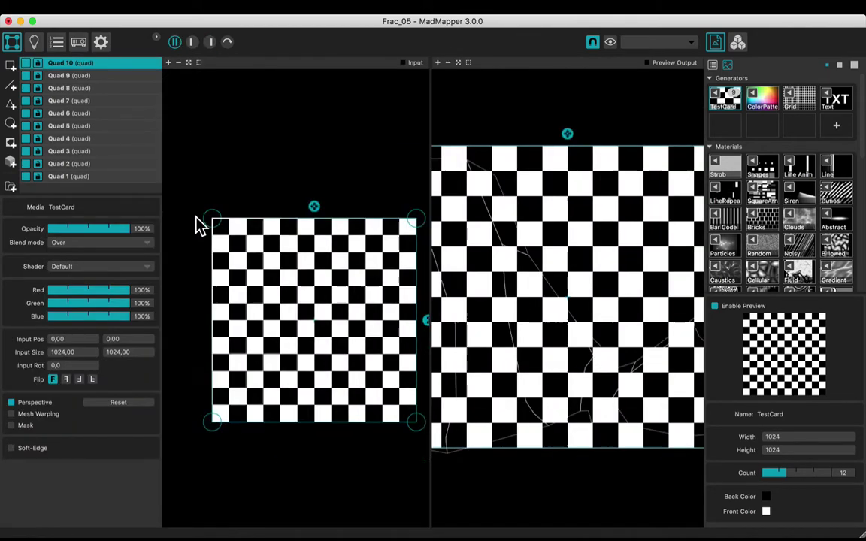
- Crop Quad 10's TestCard input to 254.43 × 168.92 and give the quad a mesh warp of 3 by 2 subdivisions
left_click_drag(199, 225, 232, 217)
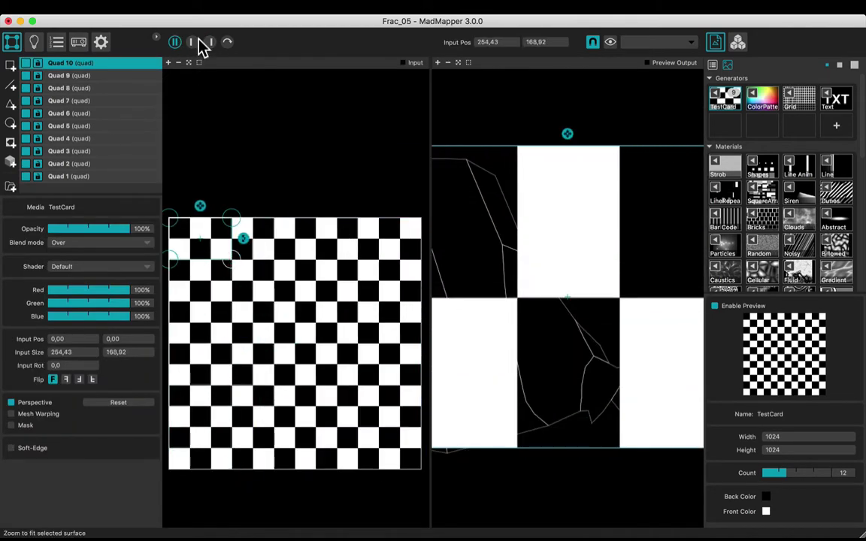
left_click(210, 42)
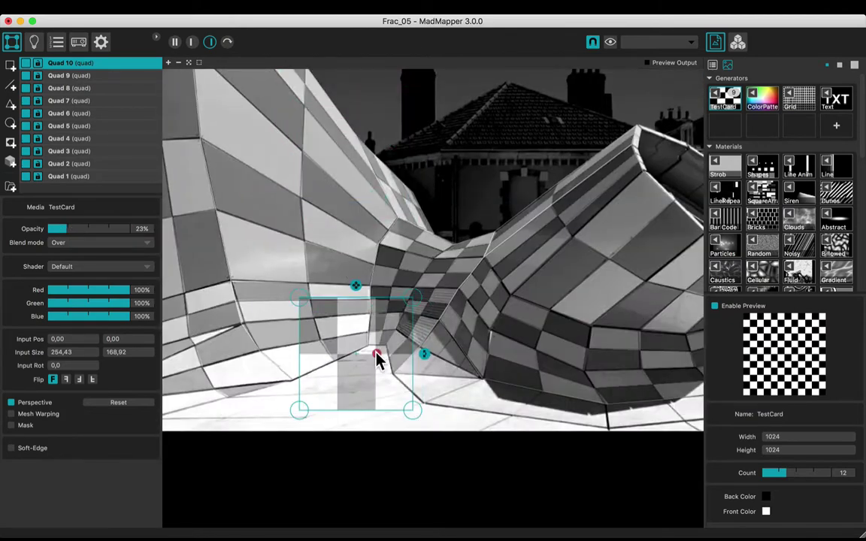
left_click(51, 413)
scroll(431, 332, "up", 3)
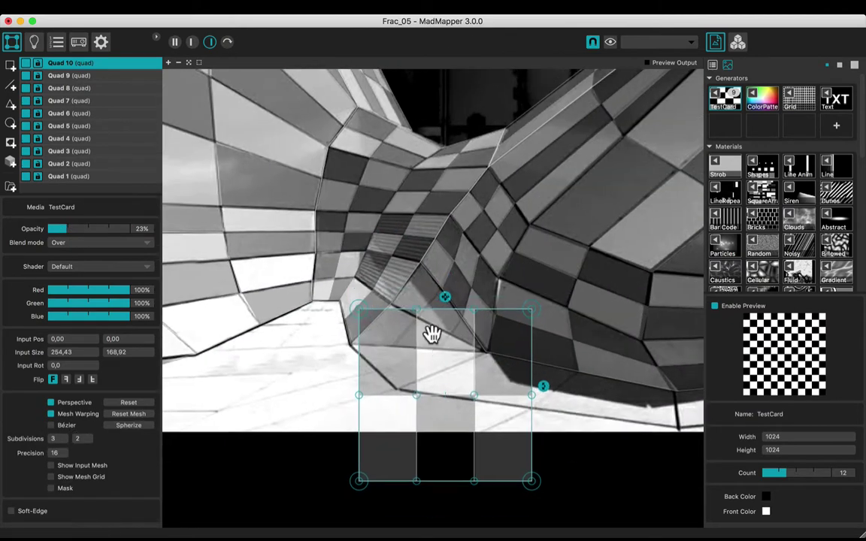
left_click_drag(356, 390, 434, 346)
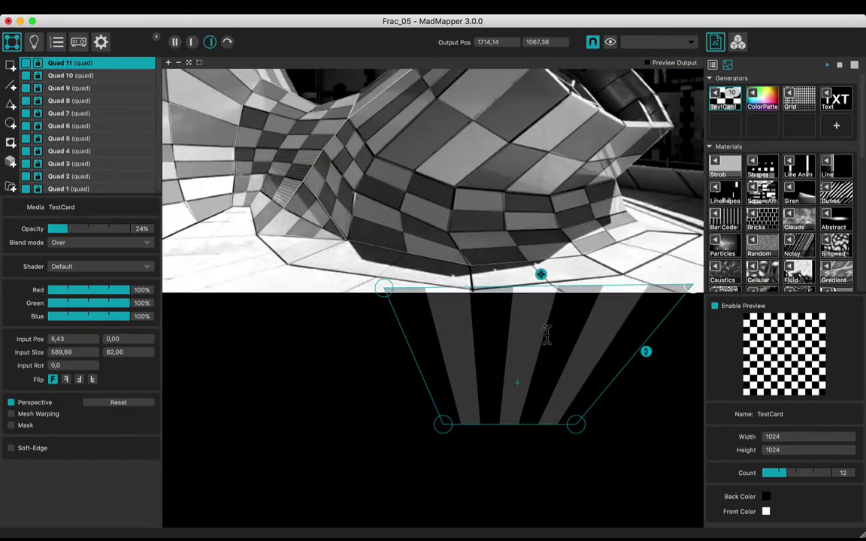
- Give Quad 11 a mesh warp of 7 by 1 subdivisions and align its points with the ground strip along the tilted volume's base
left_click(51, 414)
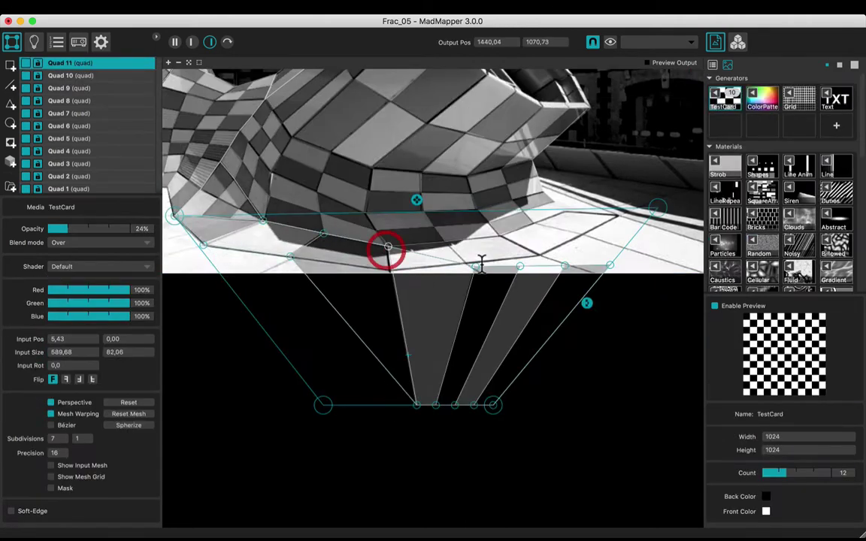
mouse_move(475, 406)
left_mouse_down()
mouse_move(421, 404)
mouse_move(396, 290)
left_mouse_up()
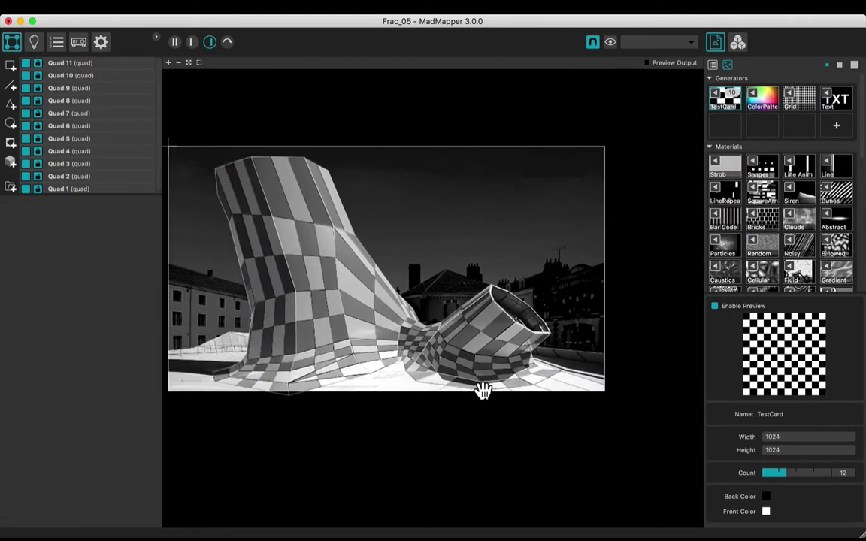
left_click_drag(482, 391, 545, 448)
scroll(545, 448, "up", 2)
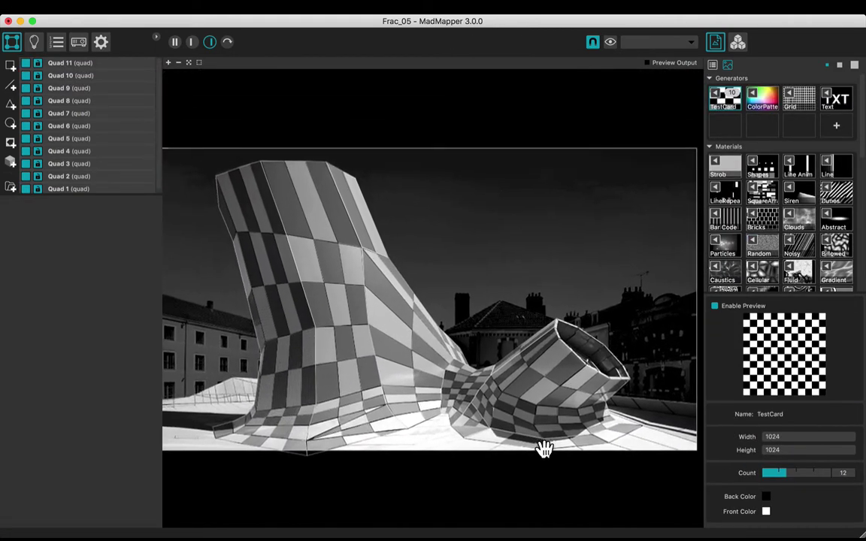
left_click(550, 446)
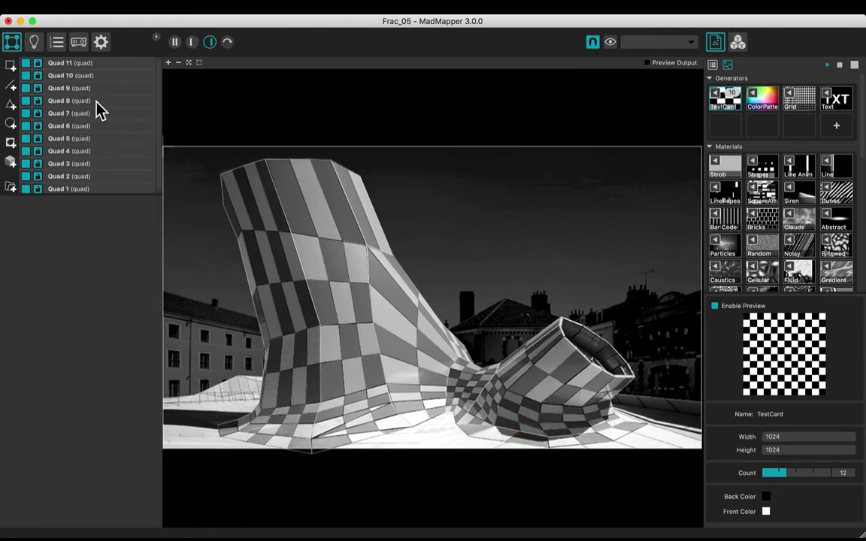
- Group Quads 2 through 11 under the name Mesh and rename Quad 1 as Background
left_click(99, 65)
scroll(100, 113, "down", 1)
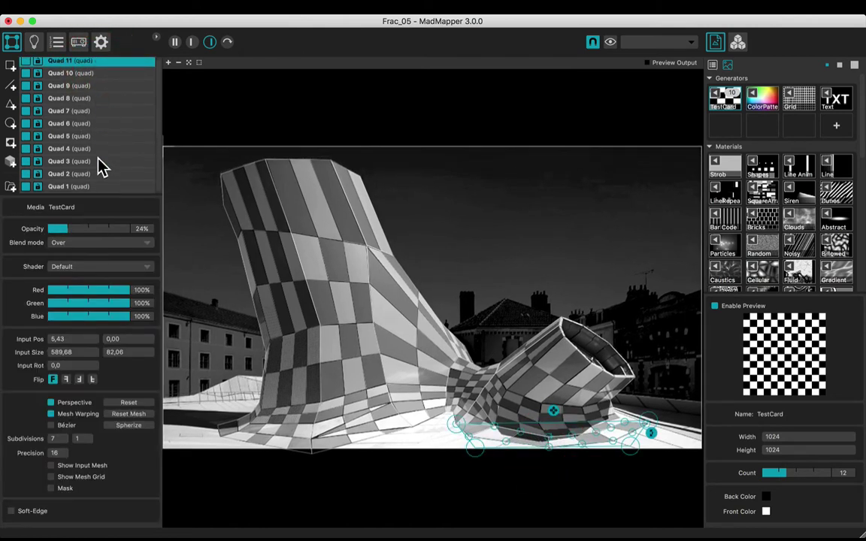
left_click(83, 174, "shift")
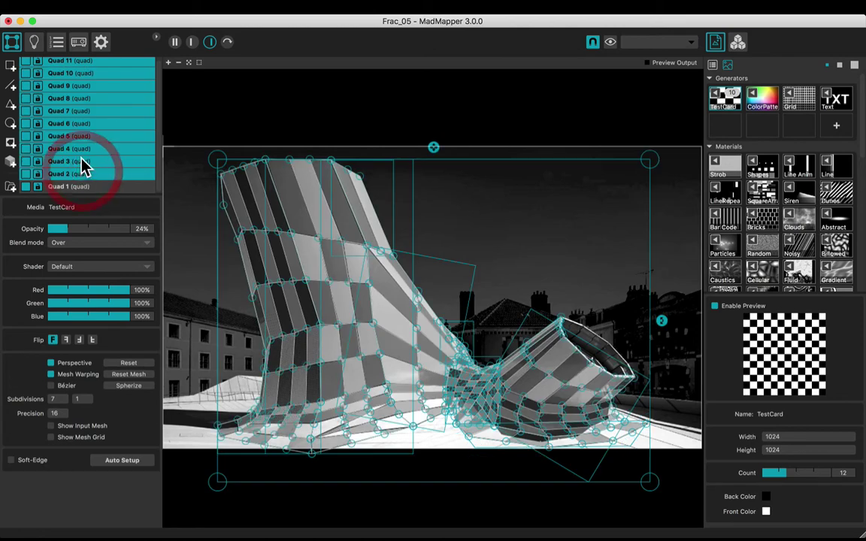
left_click(11, 187)
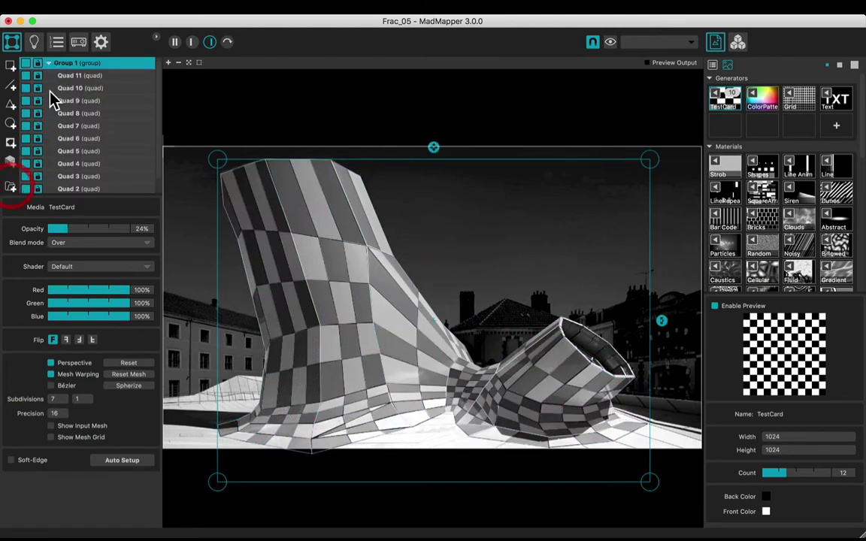
left_click(48, 63)
double_click(70, 63)
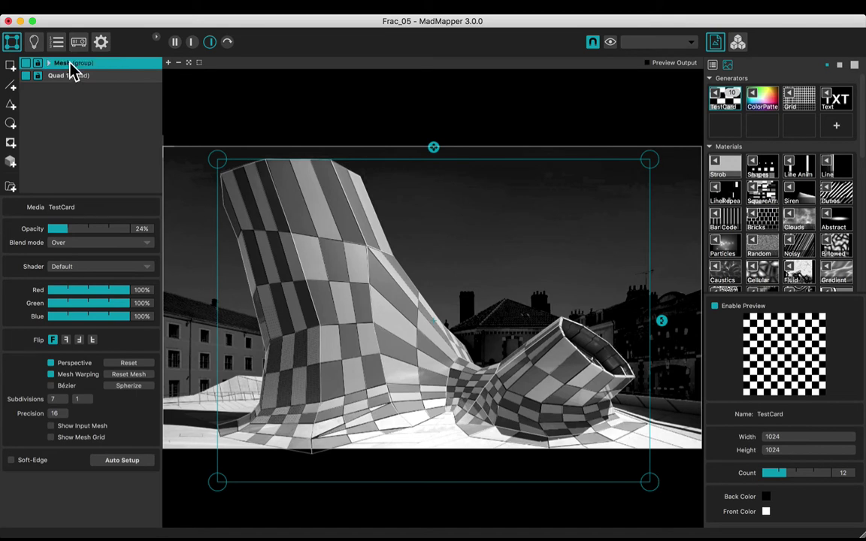
double_click(70, 76)
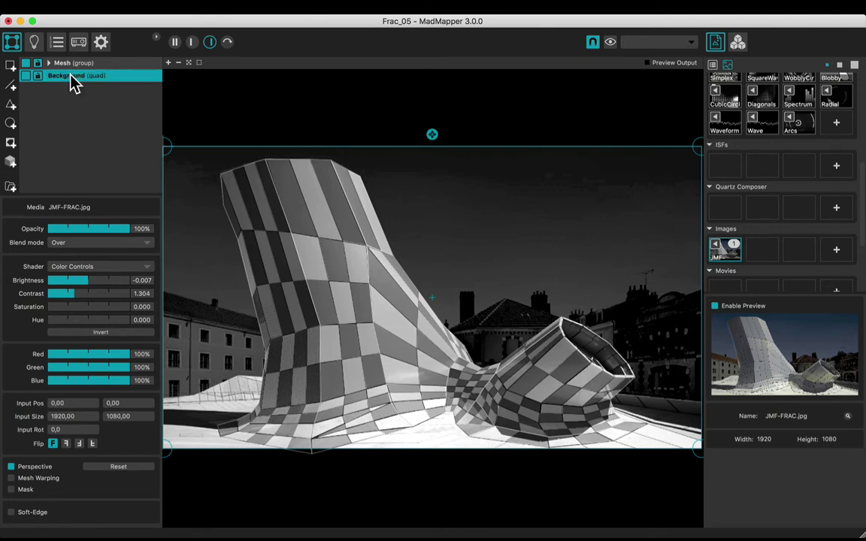
left_click(274, 103)
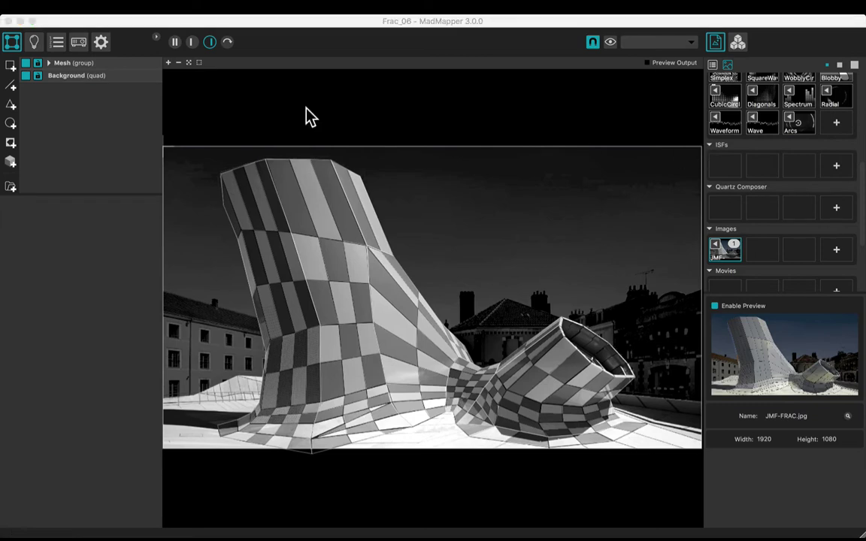
- Assign the Shapes material to the Mesh group with 12 cells in both X and Y
left_click(72, 64)
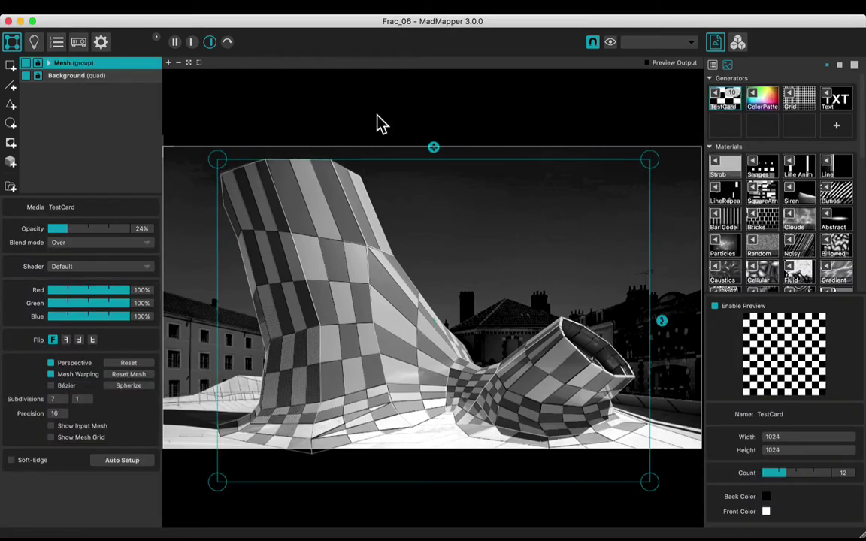
left_click(756, 169)
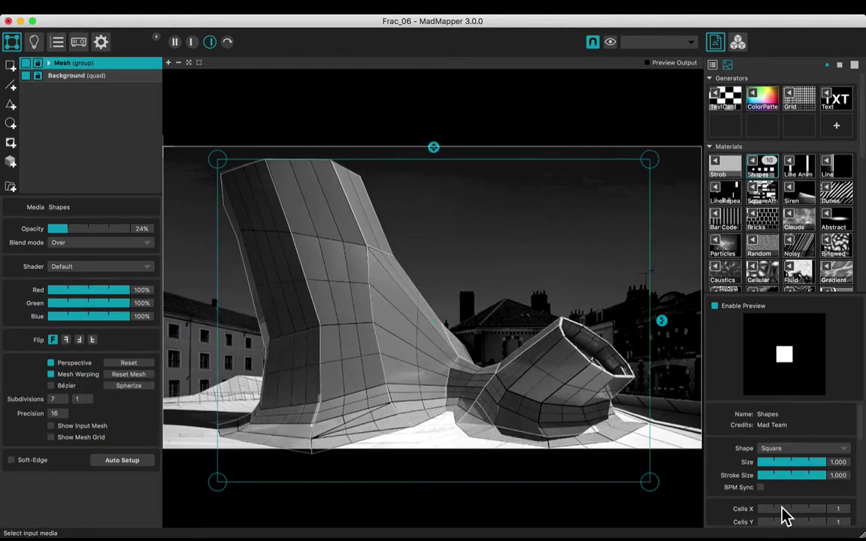
left_click_drag(782, 508, 800, 510)
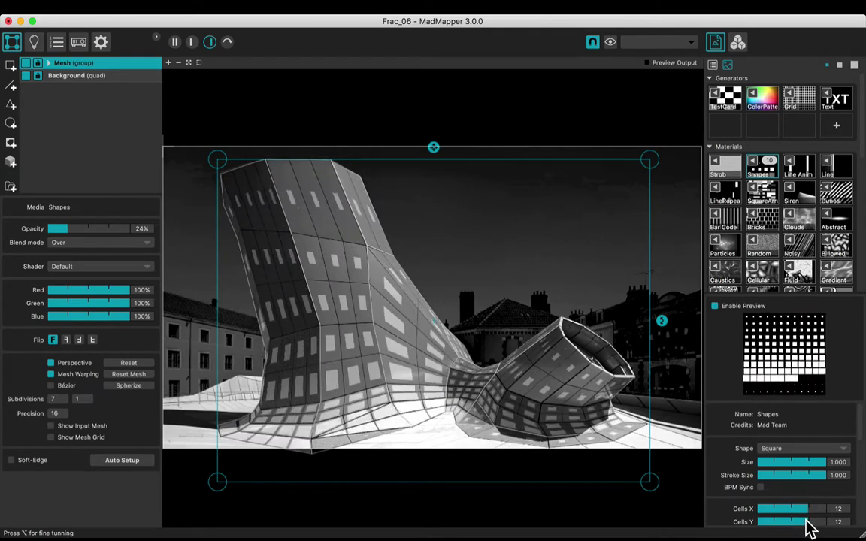
- Raise the Mesh group's opacity to 100% and set its blend mode to Add
left_click_drag(69, 231, 145, 241)
left_click(146, 242)
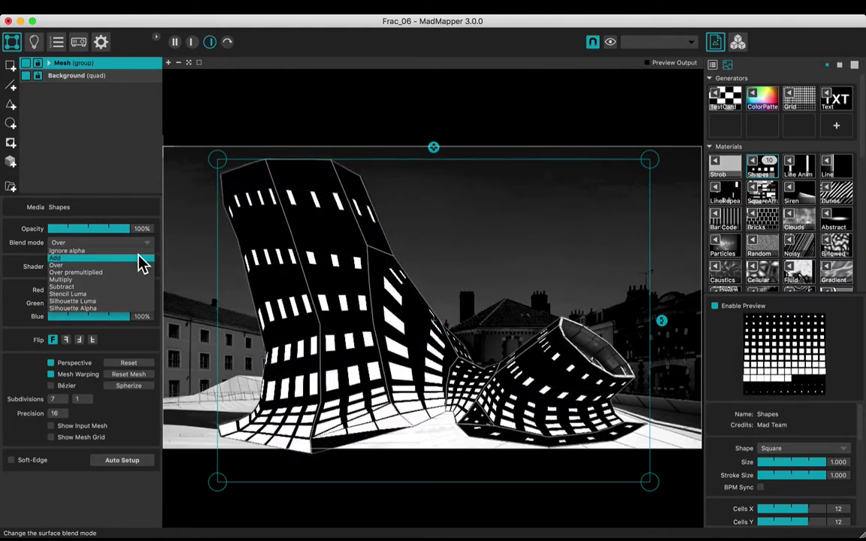
left_click(142, 259)
left_click(402, 92)
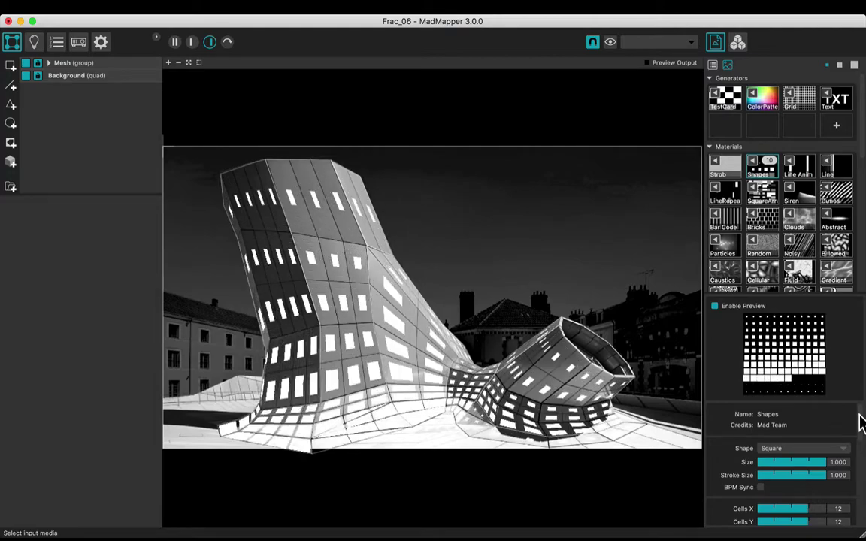
- Set the Shapes material's size animation to speed 0.708 and decay 0.204
left_click_drag(859, 431, 856, 458)
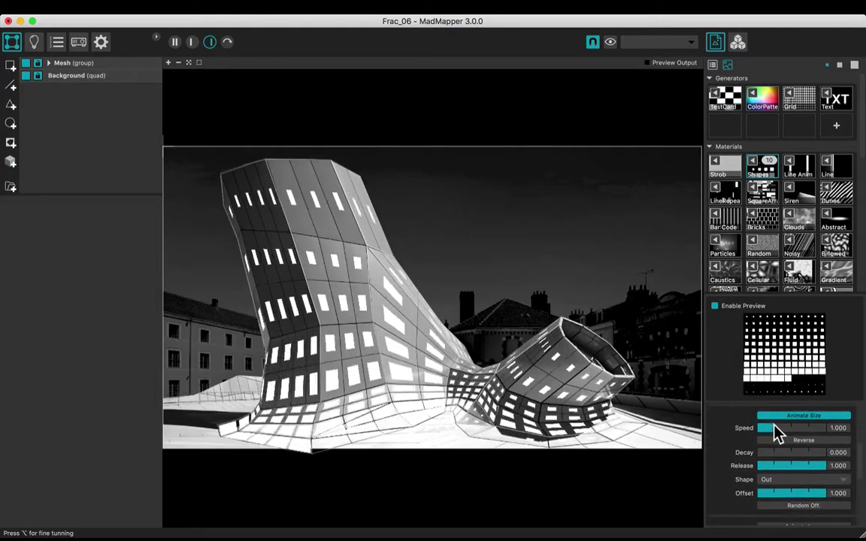
left_click_drag(777, 437, 771, 460)
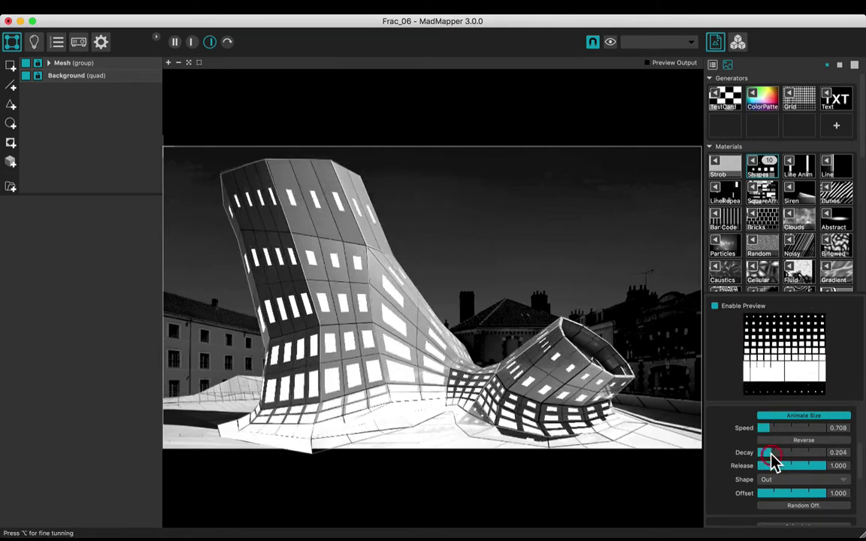
left_click_drag(862, 473, 835, 493)
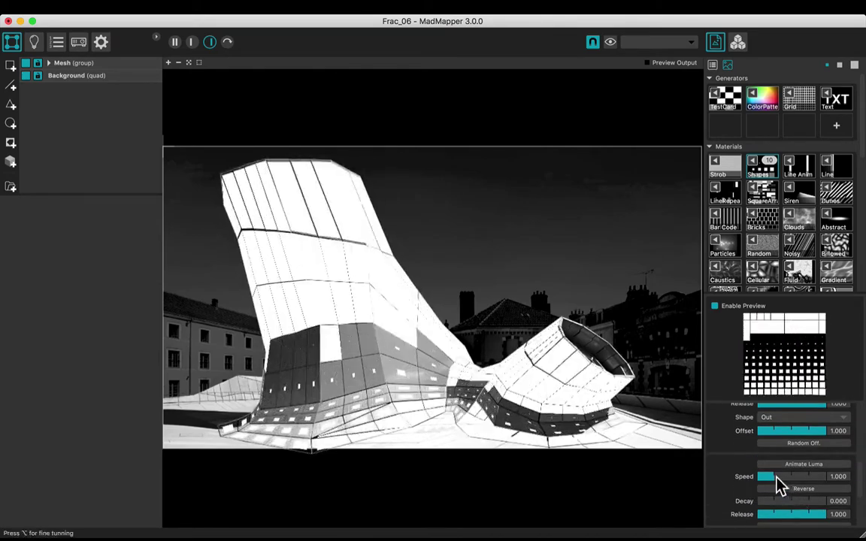
scroll(784, 474, "up", 5)
scroll(786, 474, "down", 5)
scroll(748, 416, "up", 5)
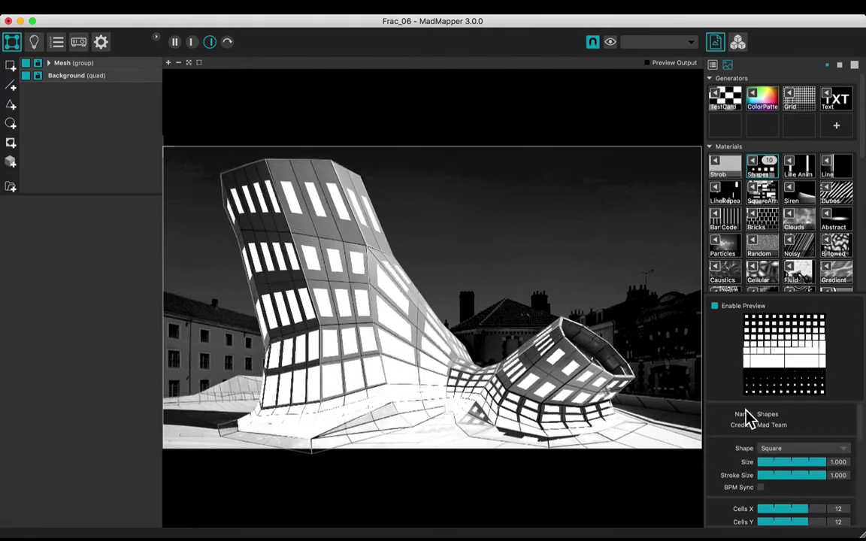
- Try the SquareArray material on the Mesh group and return the group to Shapes
left_click(63, 64)
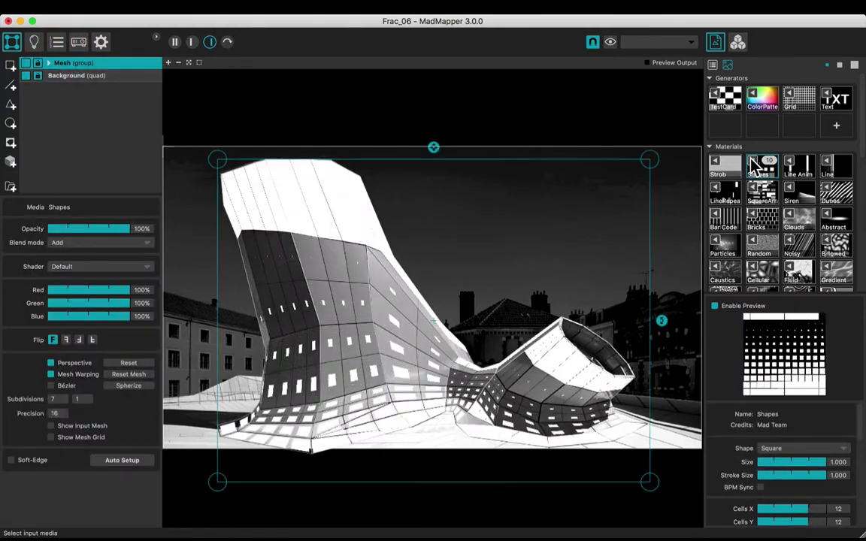
left_click(761, 193)
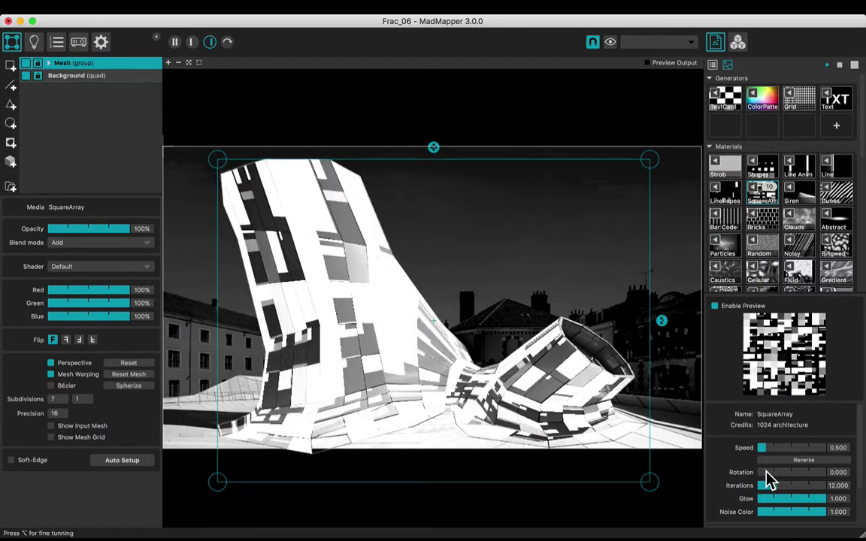
left_click_drag(765, 472, 863, 503)
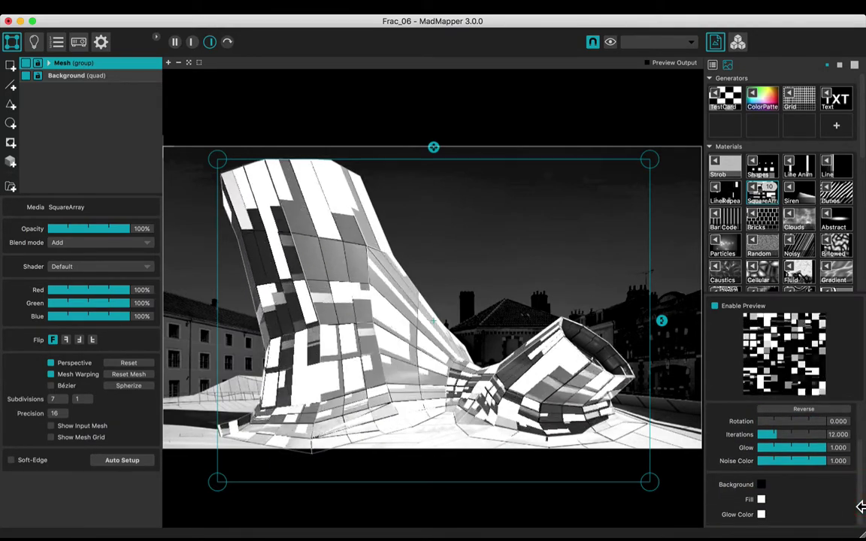
left_click(754, 170)
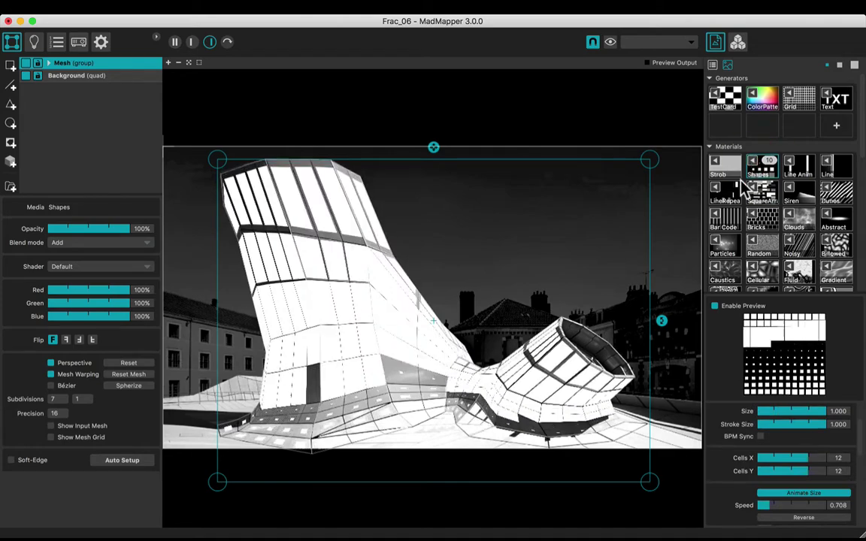
- Duplicate the Mesh group, keeping the copy above the original, and collapse the original group
double_click(94, 64)
left_click_drag(80, 78, 83, 63)
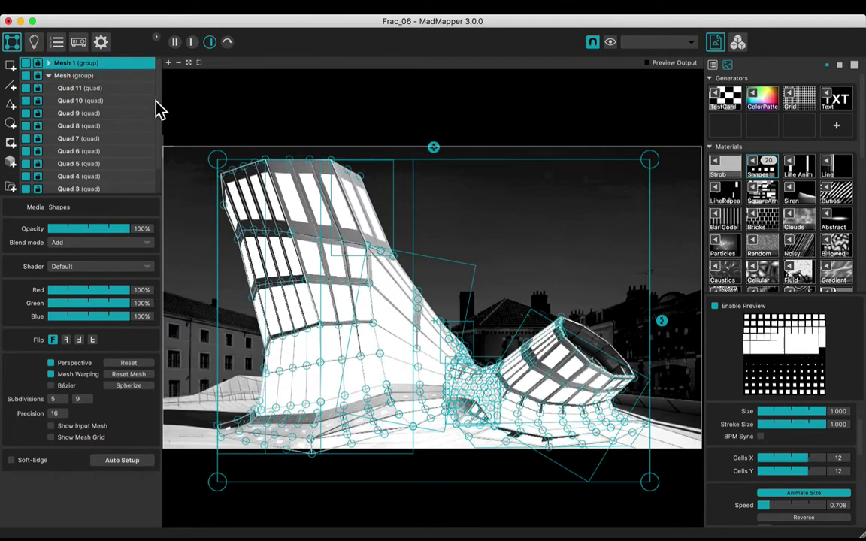
left_click(48, 75)
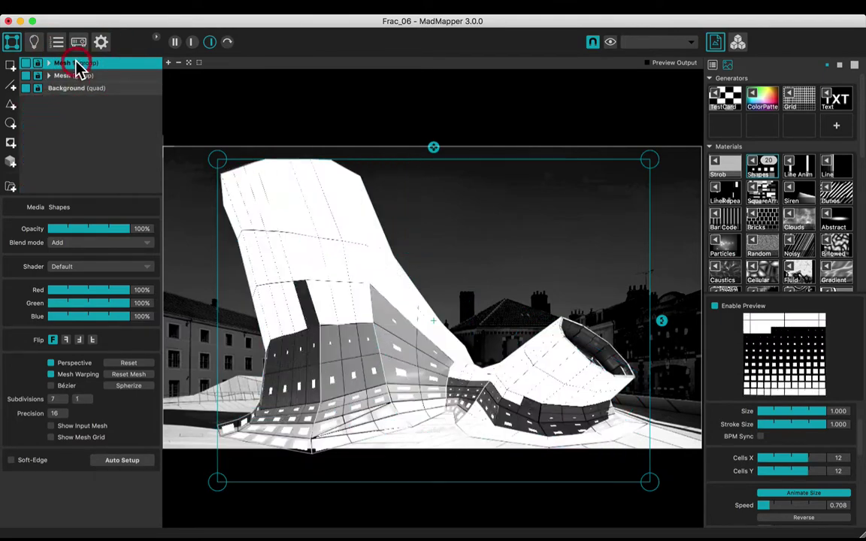
- Give the Mesh 1 group the Clouds material at scale 2.230 and contrast 4.000, with the Mesh group hidden
left_click(791, 220)
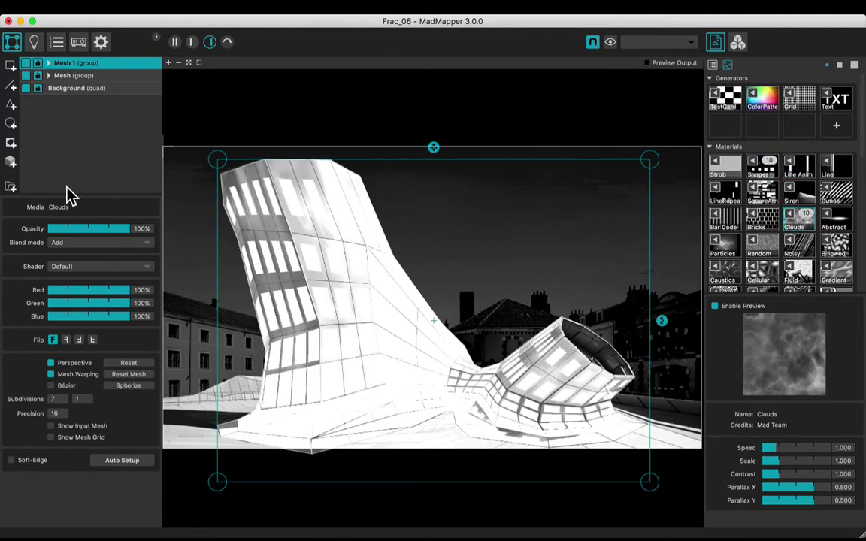
left_click(25, 76)
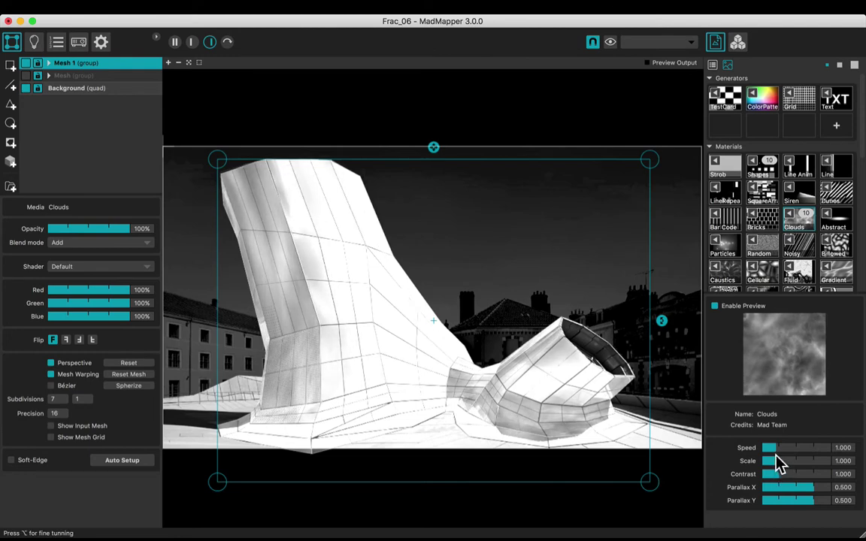
left_click_drag(780, 467, 836, 476)
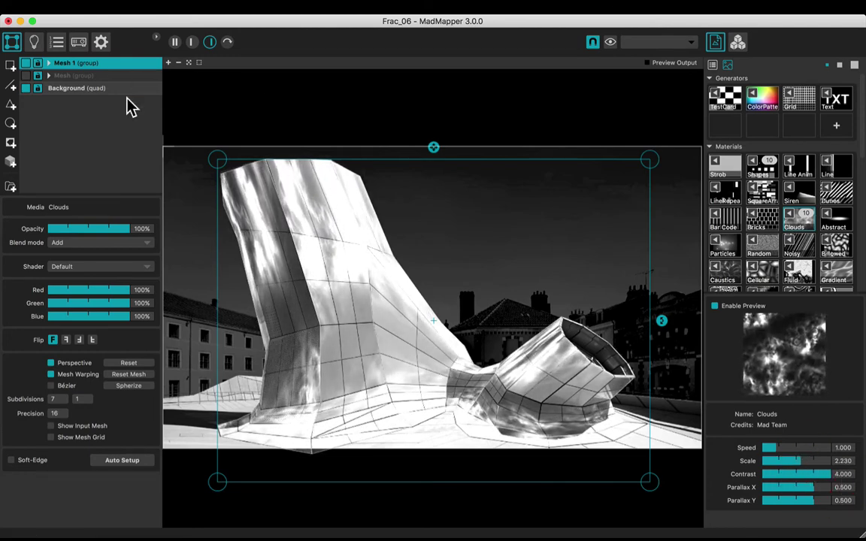
- Set Mesh 1's blend mode to Multiply and the Clouds material to speed 2.655, scale 2.726 and contrast 2.195
left_click(147, 245)
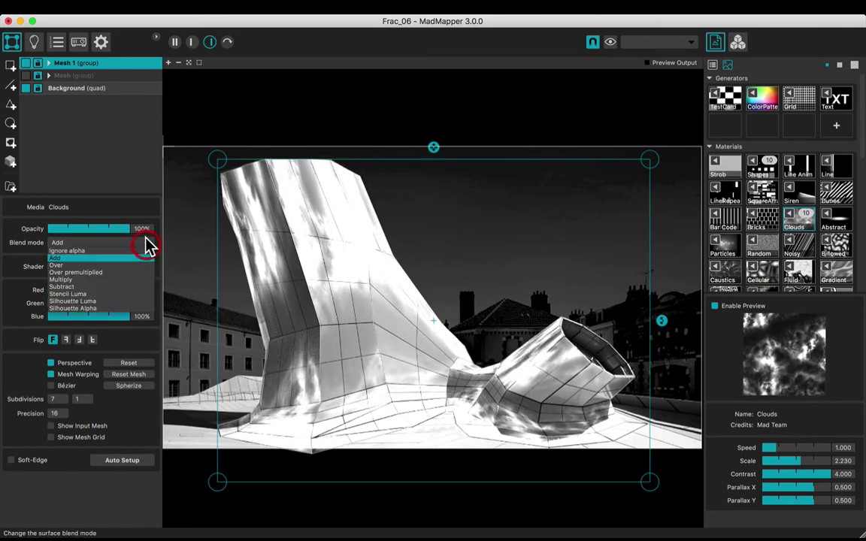
left_click(135, 280)
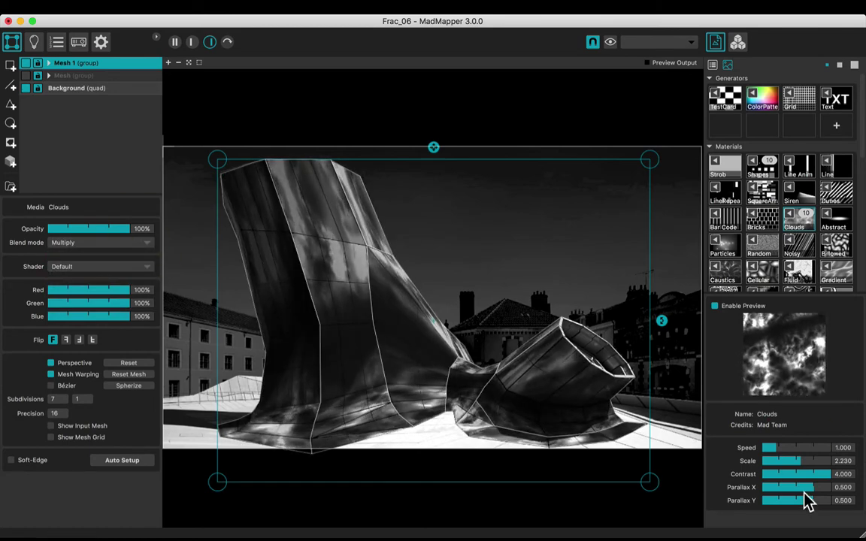
left_click(796, 448)
left_click_drag(791, 460, 740, 484)
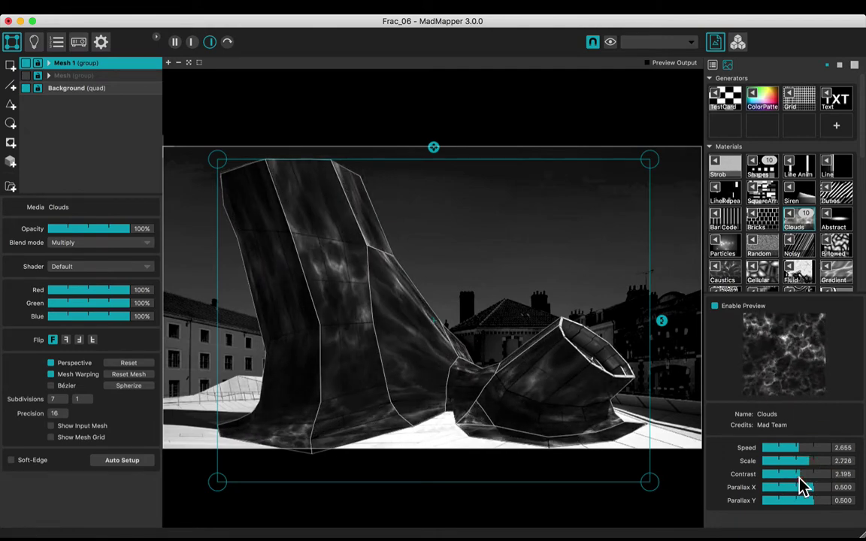
- Set the Clouds material's Parallax X to 0.487 and make the Mesh group visible again beneath Mesh 1
left_click_drag(801, 487, 813, 489)
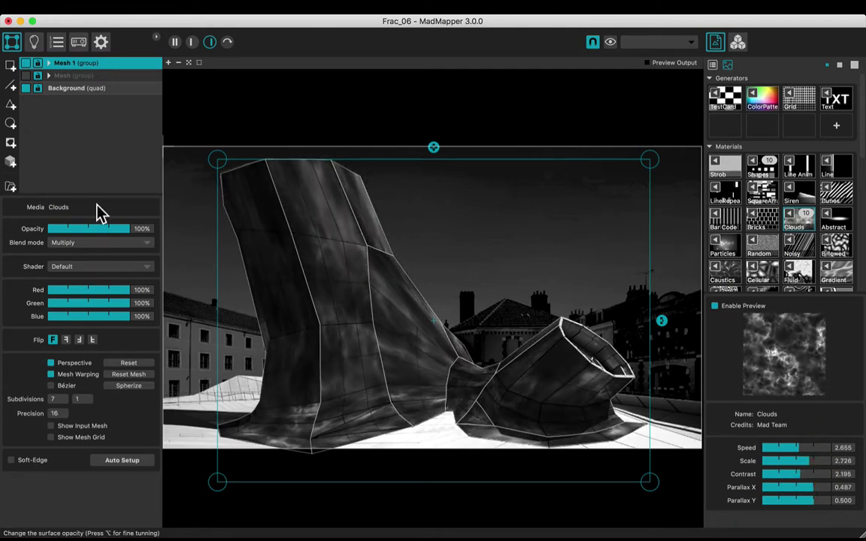
left_click(27, 76)
- Try the Add blend mode and the Subtract blend mode on the Mesh 1 group over the visible Mesh group
left_click(147, 242)
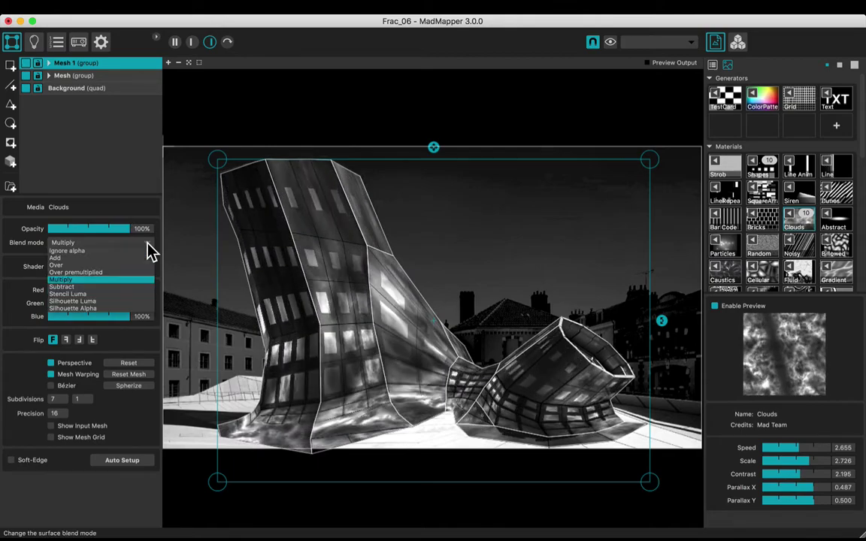
left_click(124, 258)
left_click(146, 243)
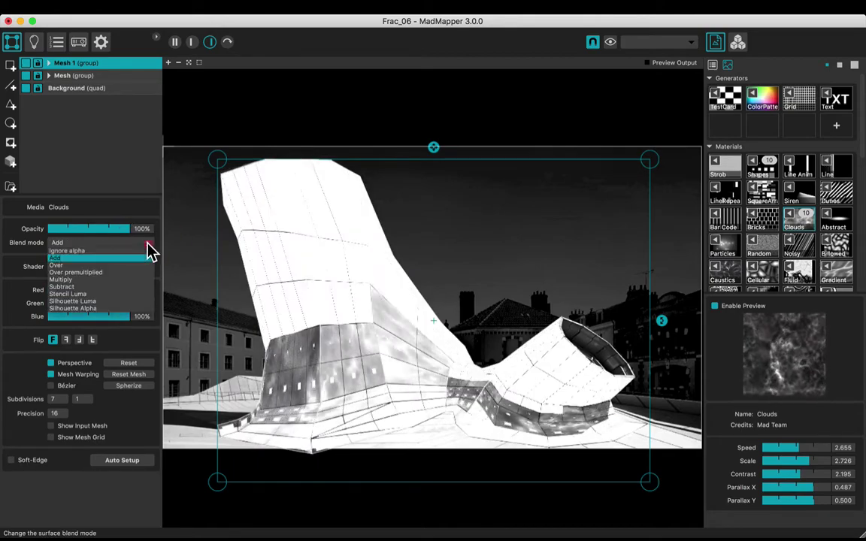
left_click(132, 287)
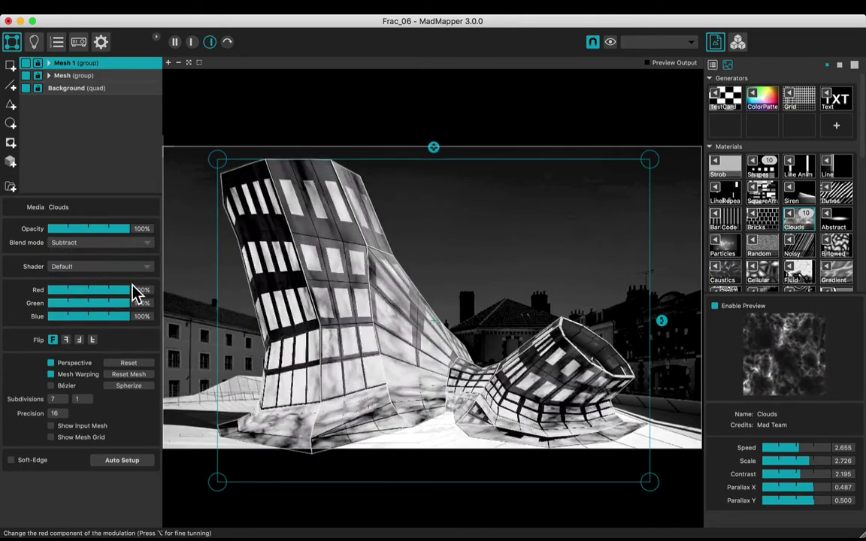
- Give the Mesh 1 group the Dunes material at scale and speed 1.487, blended with Multiply at 74% opacity, and clear the selection
left_click(827, 194)
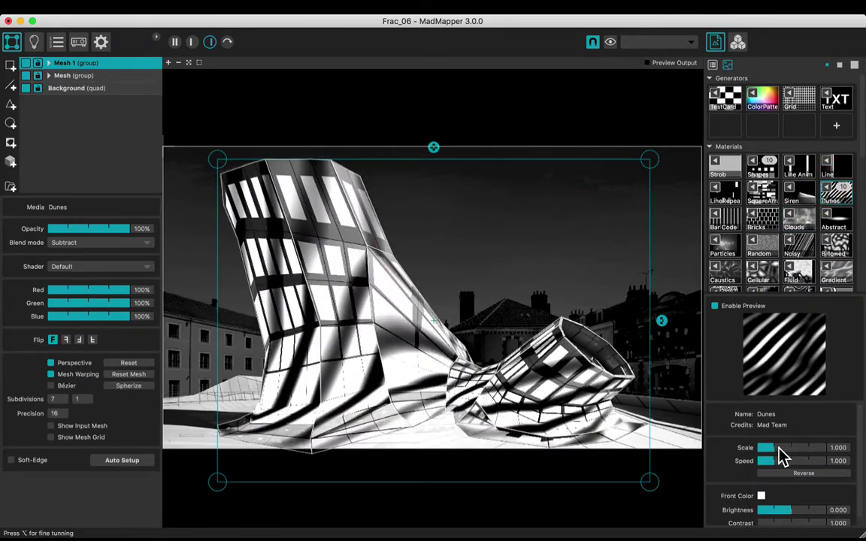
mouse_move(781, 455)
left_mouse_down()
mouse_move(795, 454)
mouse_move(780, 460)
mouse_move(787, 459)
left_mouse_up()
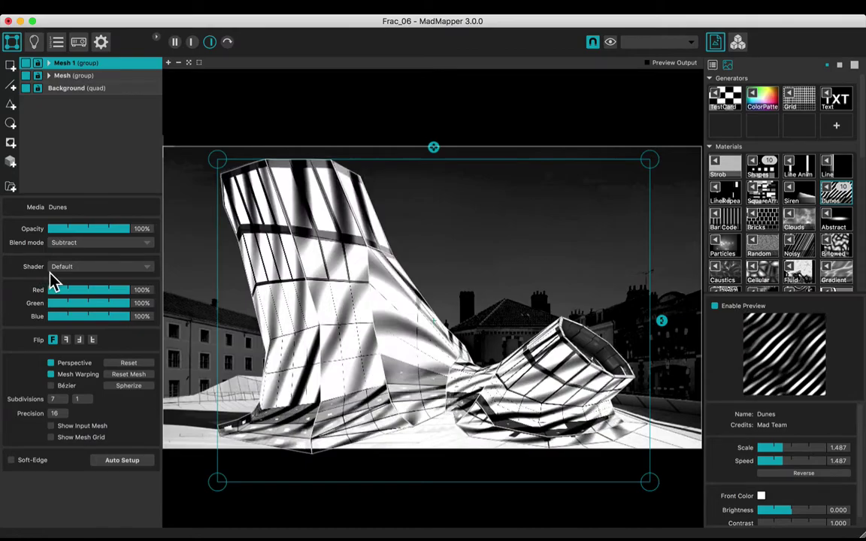
left_click(147, 243)
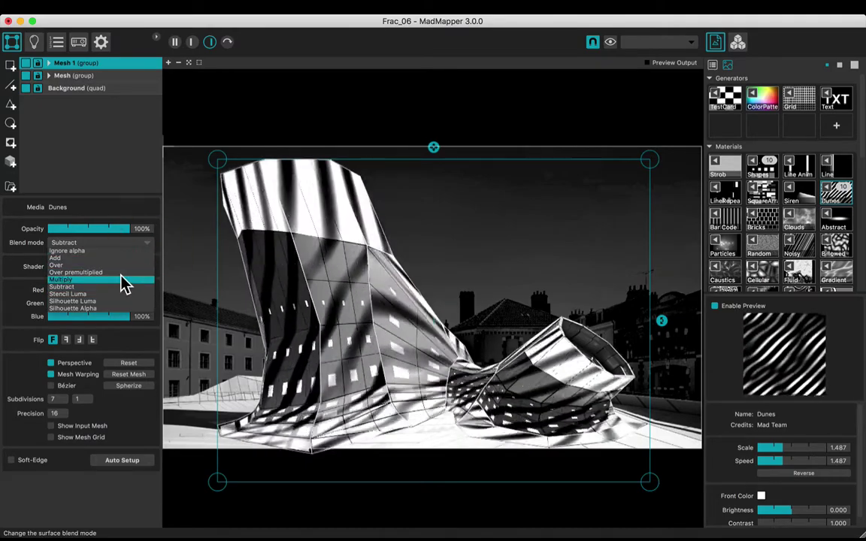
left_click(121, 278)
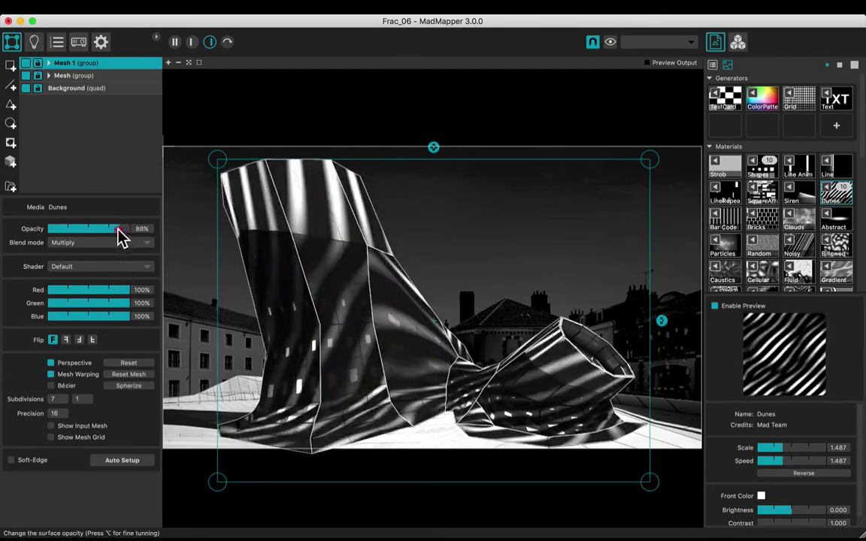
left_click_drag(127, 229, 111, 236)
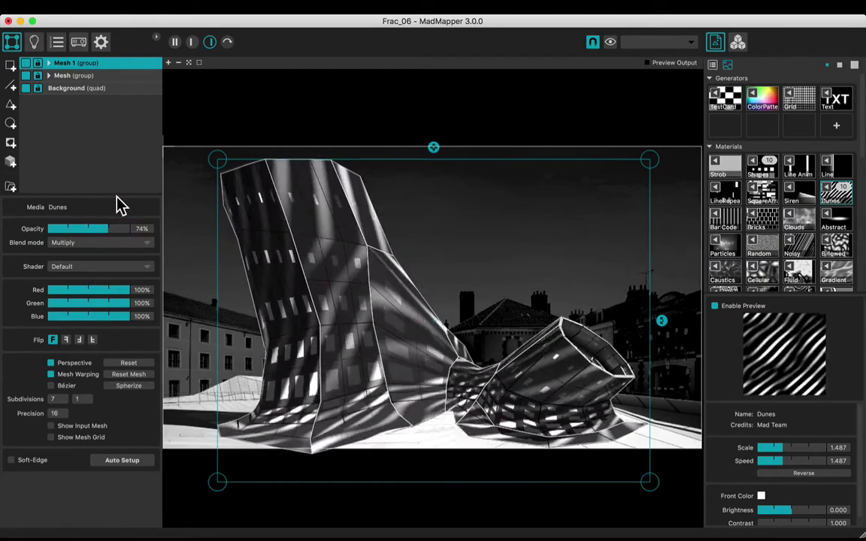
left_click(93, 77)
left_click(289, 78)
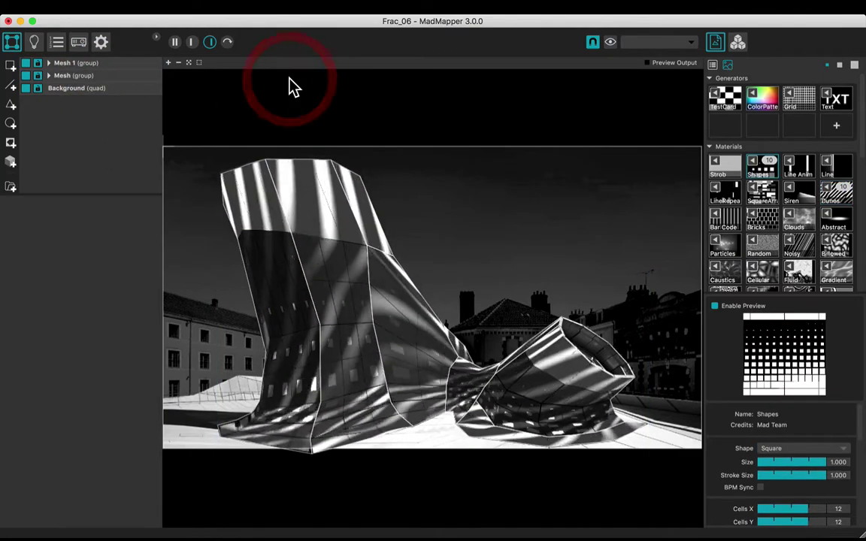